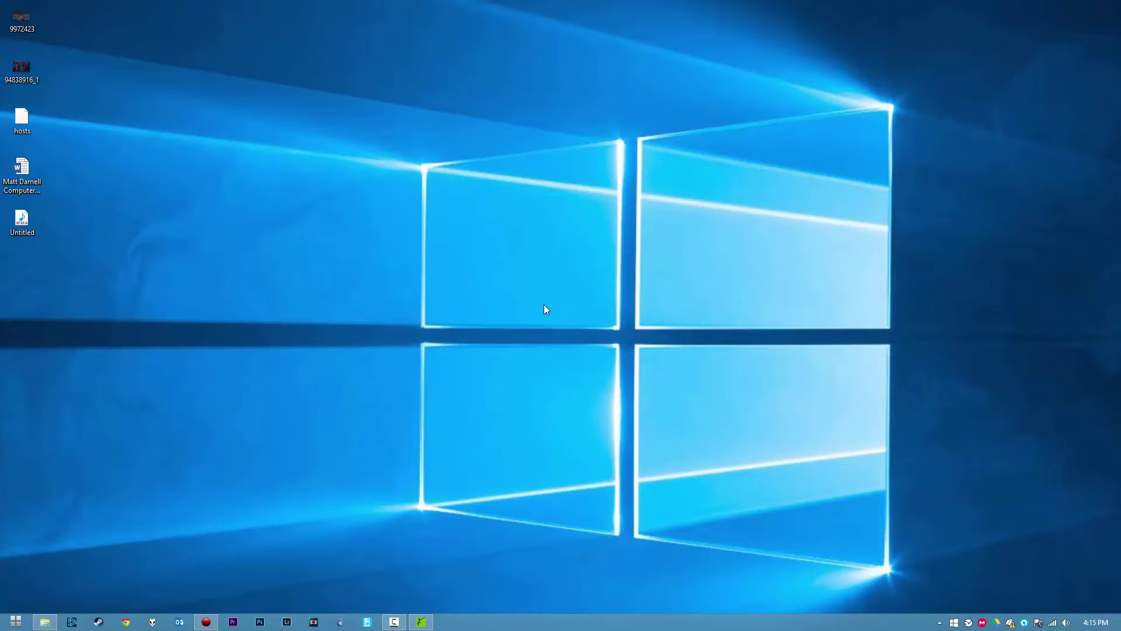
- Restore the File Explorer window showing Downloads > Files to load > content
left_click(44, 622)
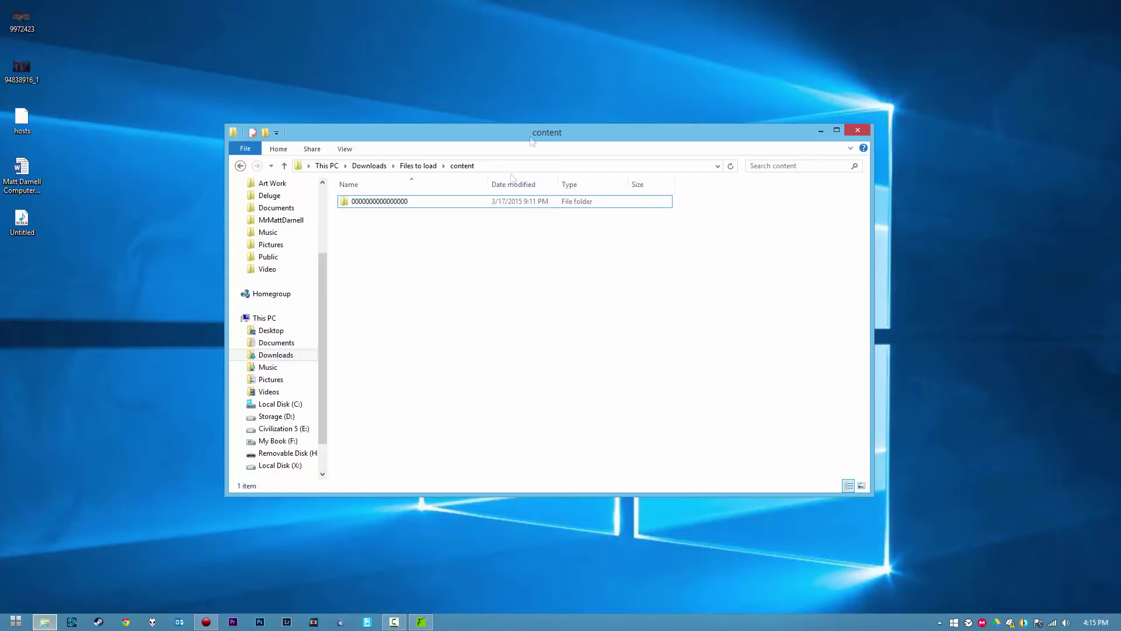
- Reposition the Explorer window and return to the content folder
left_click_drag(551, 140, 607, 173)
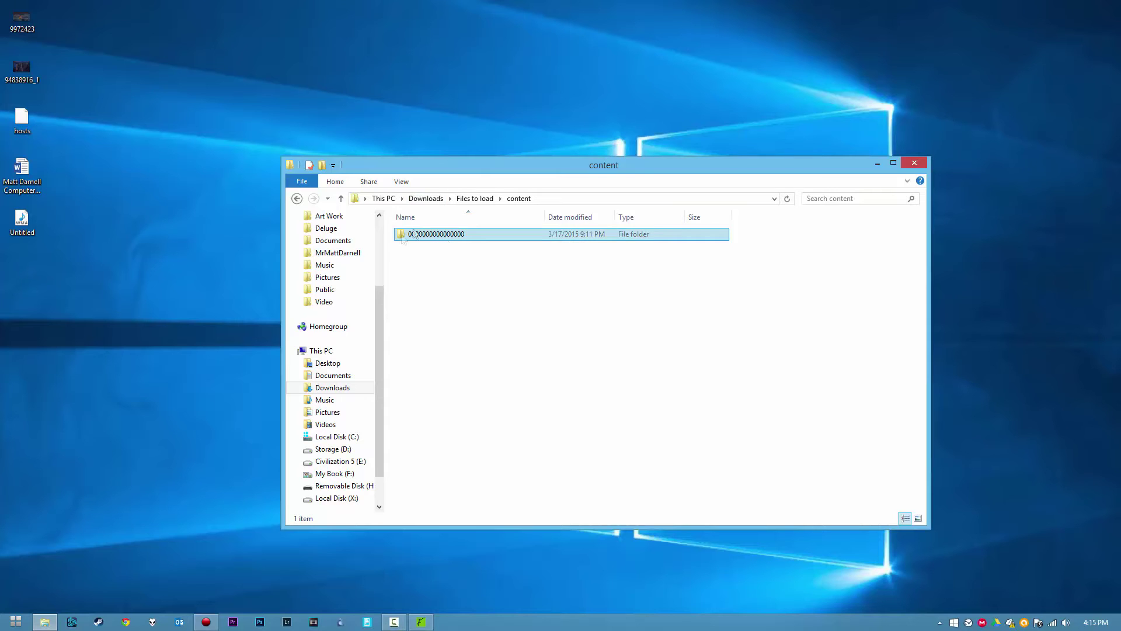
left_click(484, 202)
double_click(481, 244)
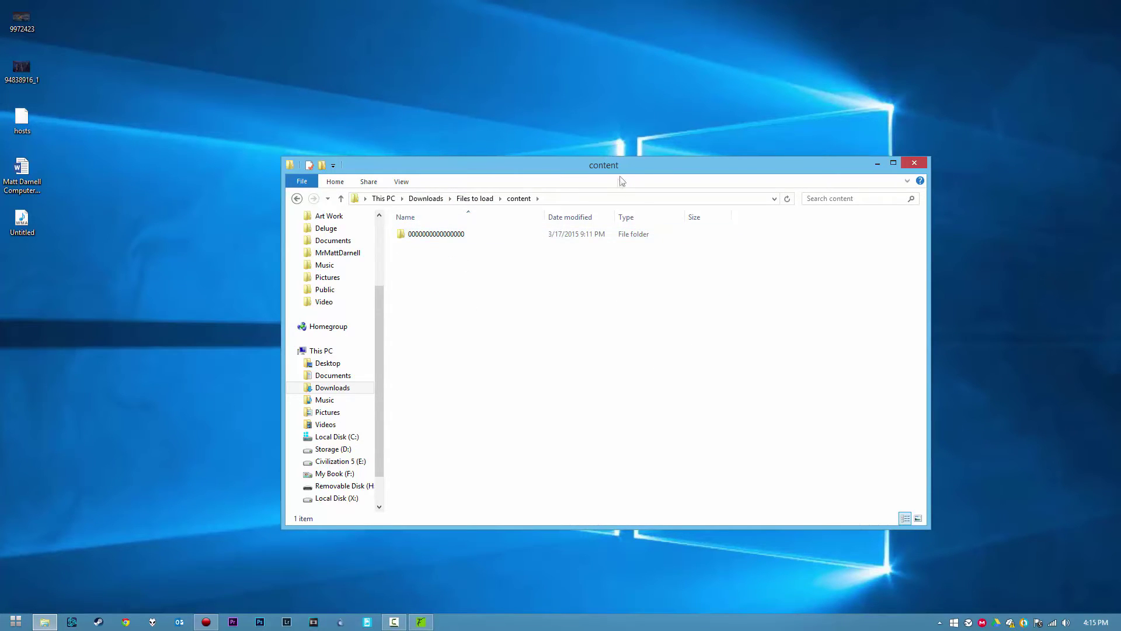
left_click_drag(621, 181, 600, 170)
left_click_drag(417, 275, 388, 231)
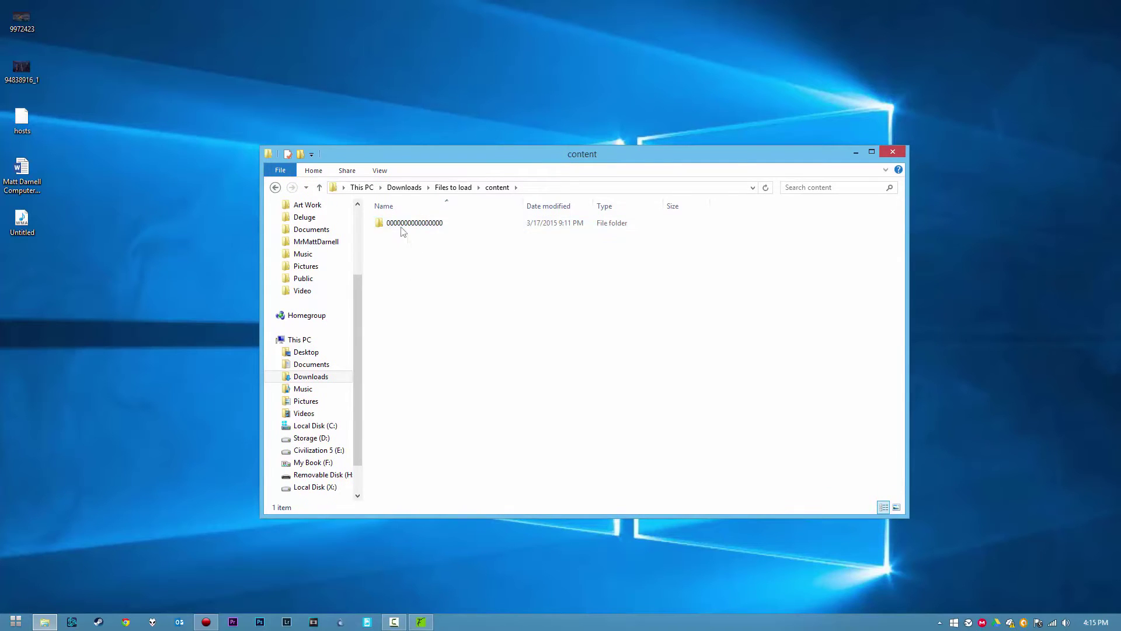
left_click(494, 367)
left_click(466, 228)
double_click(466, 227)
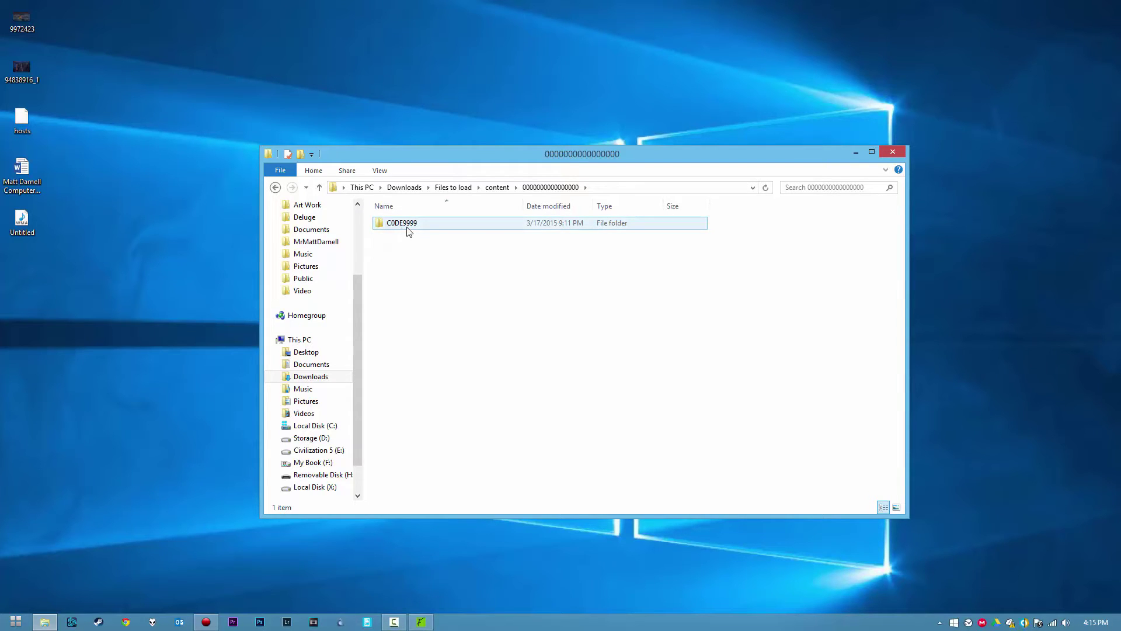
double_click(484, 228)
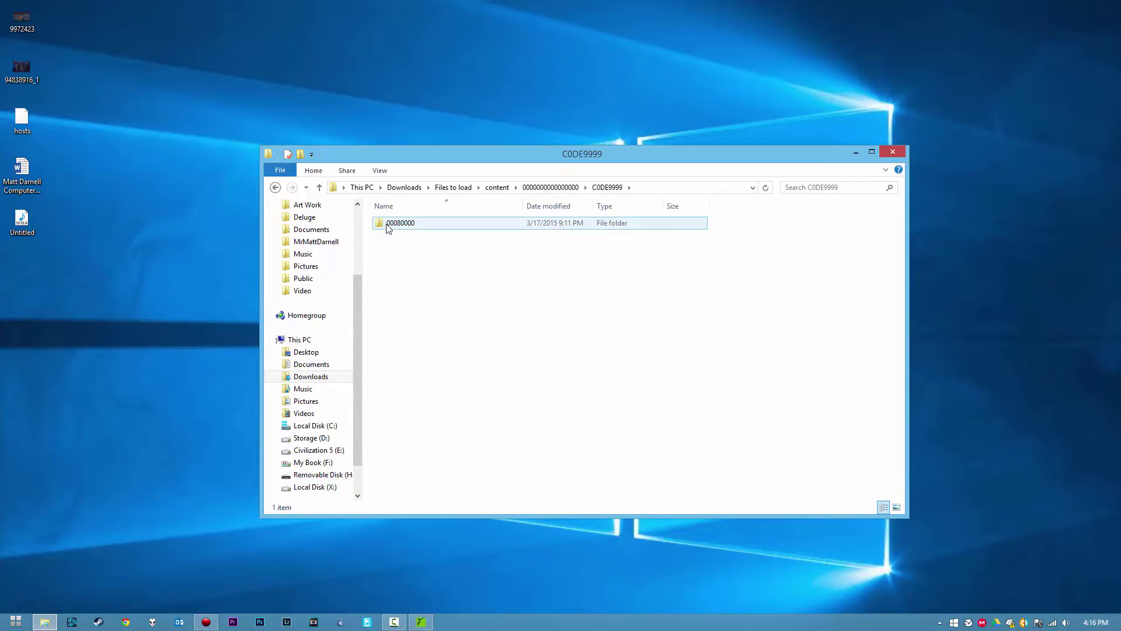
double_click(506, 227)
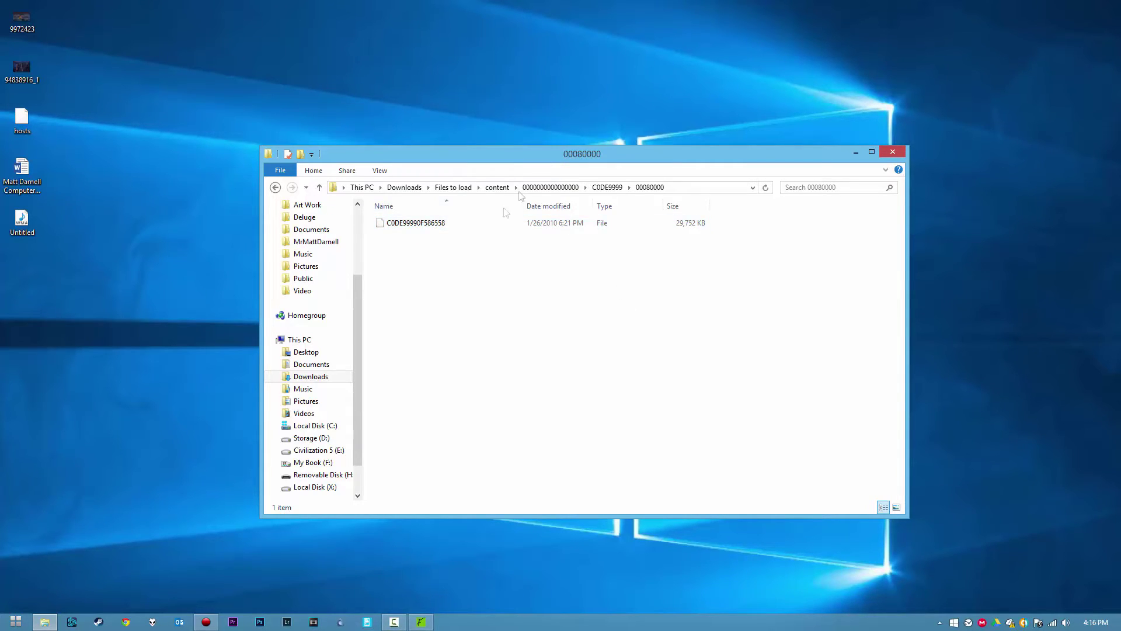
left_click(500, 224)
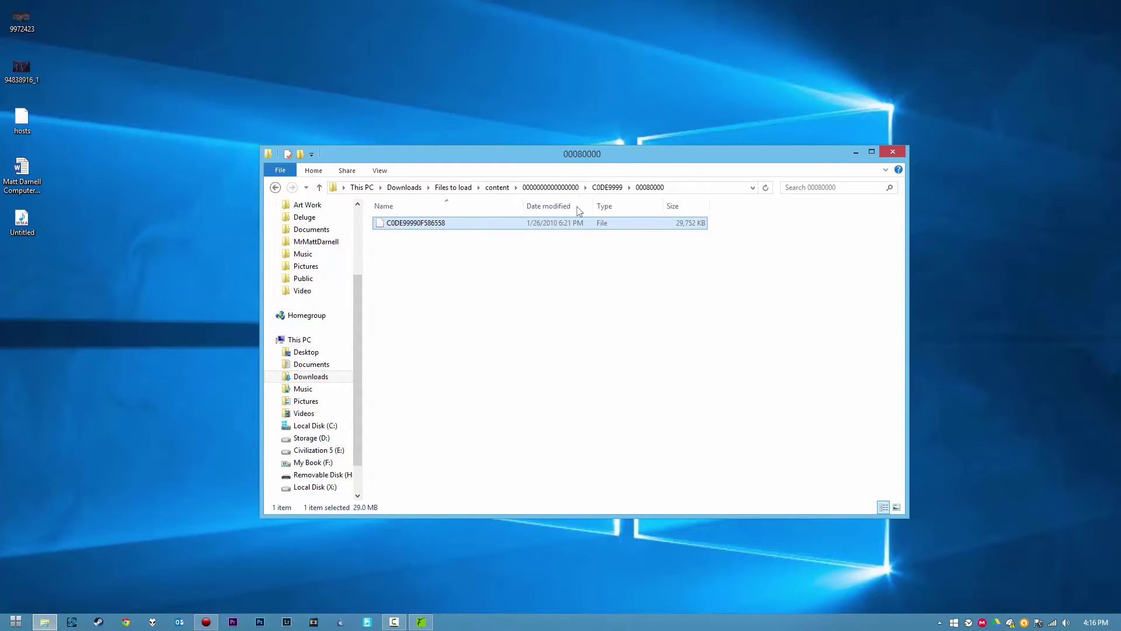
left_click_drag(607, 154, 469, 74)
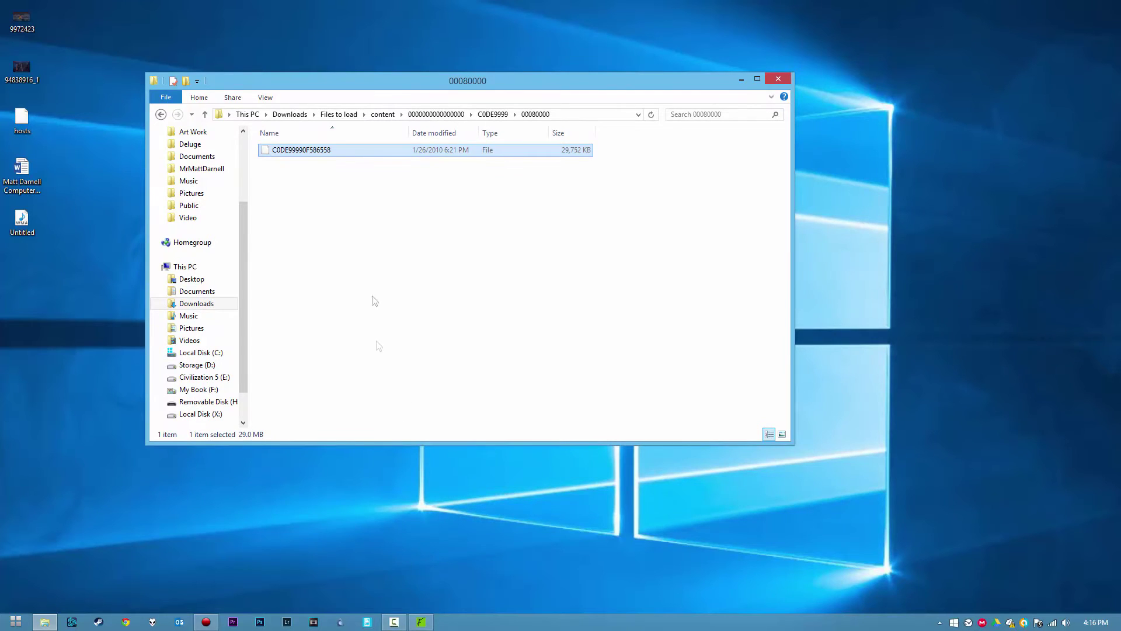
left_click(332, 194)
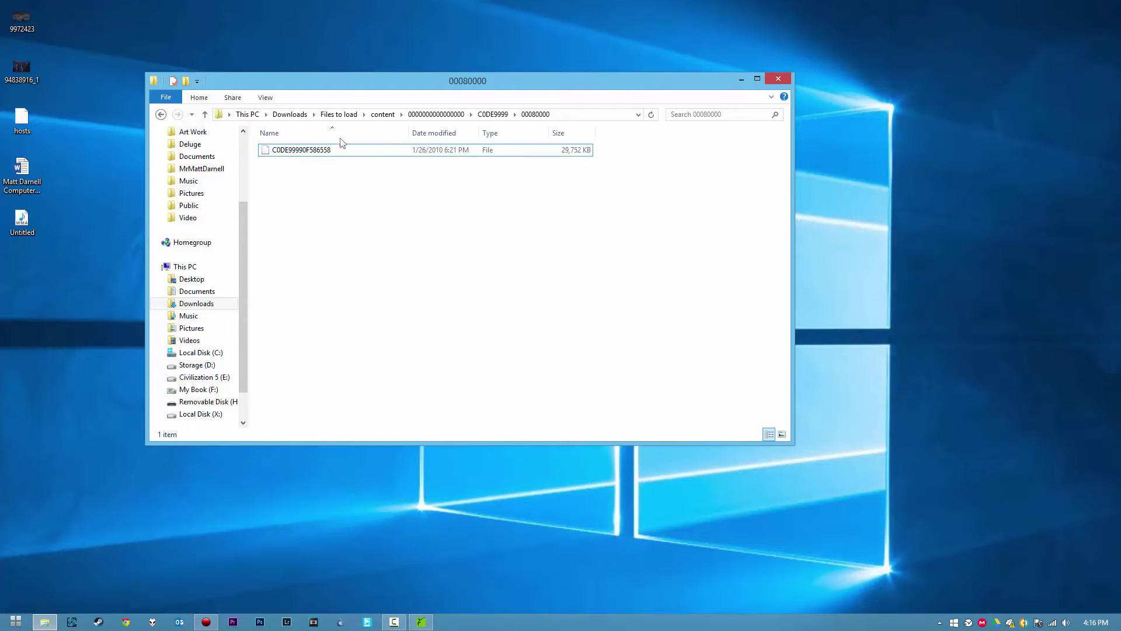
left_click_drag(371, 83, 359, 78)
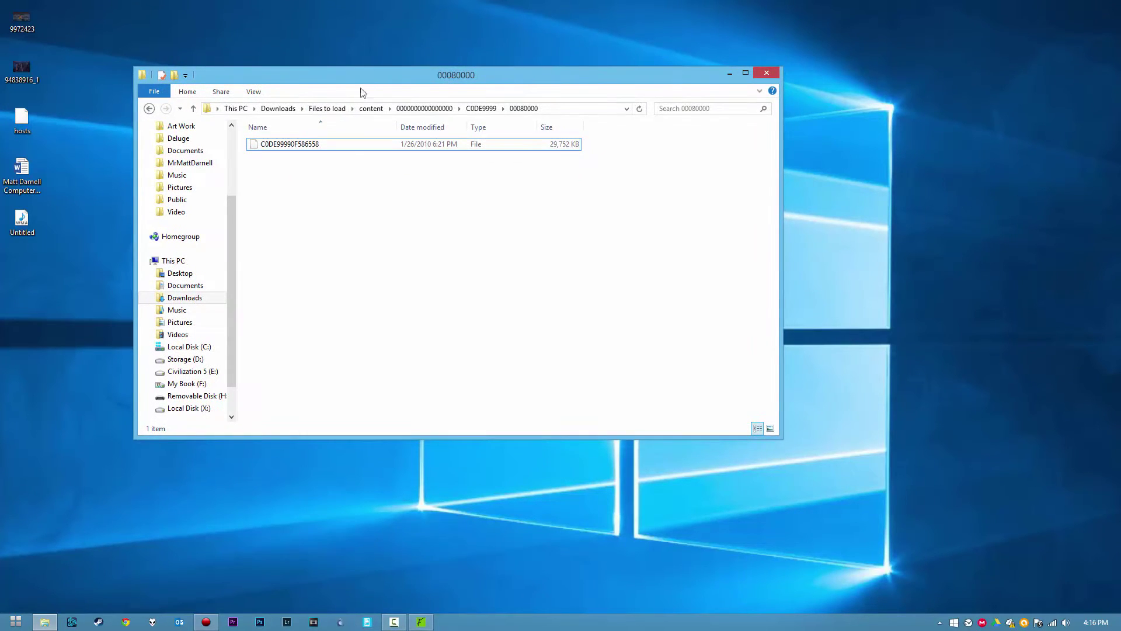
left_click(420, 622)
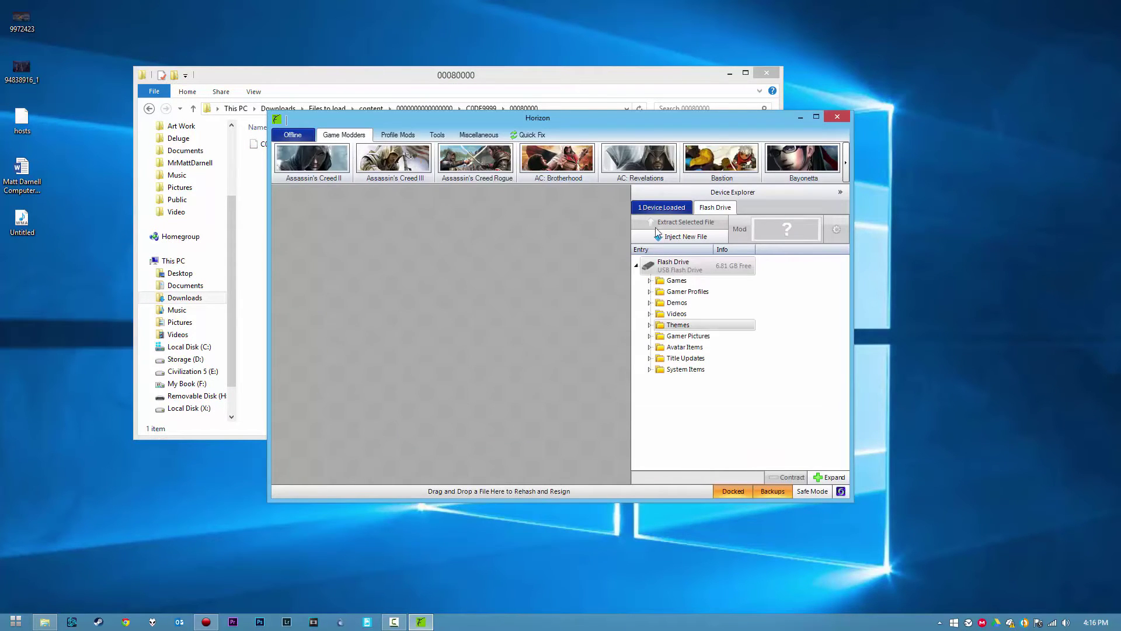
- Drag C0DE99990F586558 into Horizon to open it as the XeXMenu 1.1 package
left_click_drag(591, 120, 696, 182)
left_click_drag(292, 143, 560, 413)
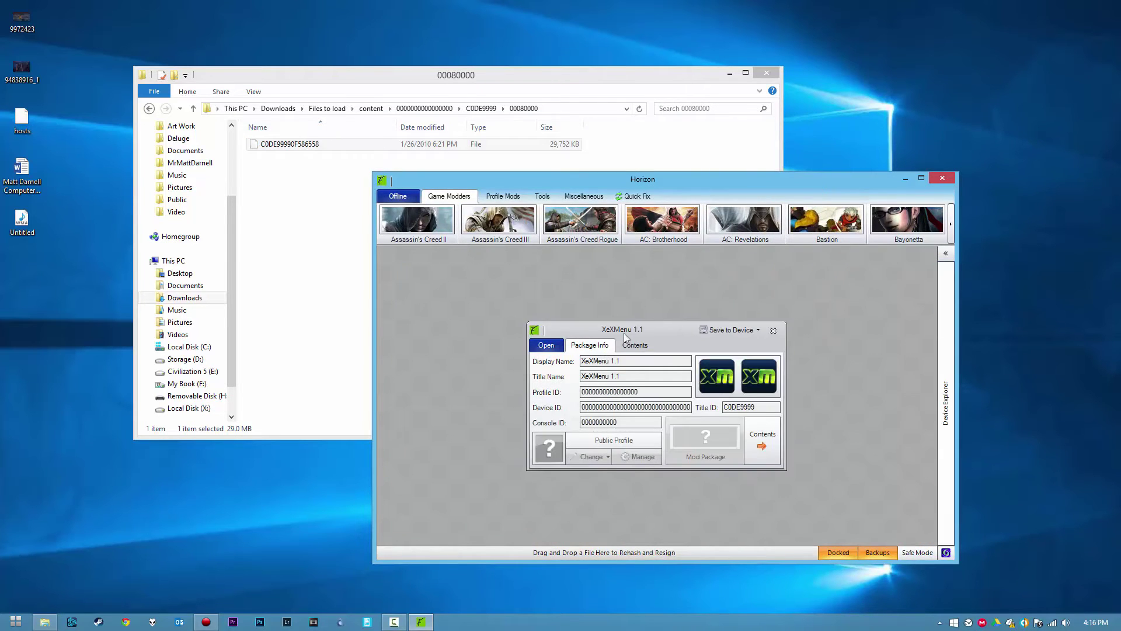
left_click_drag(656, 331, 548, 273)
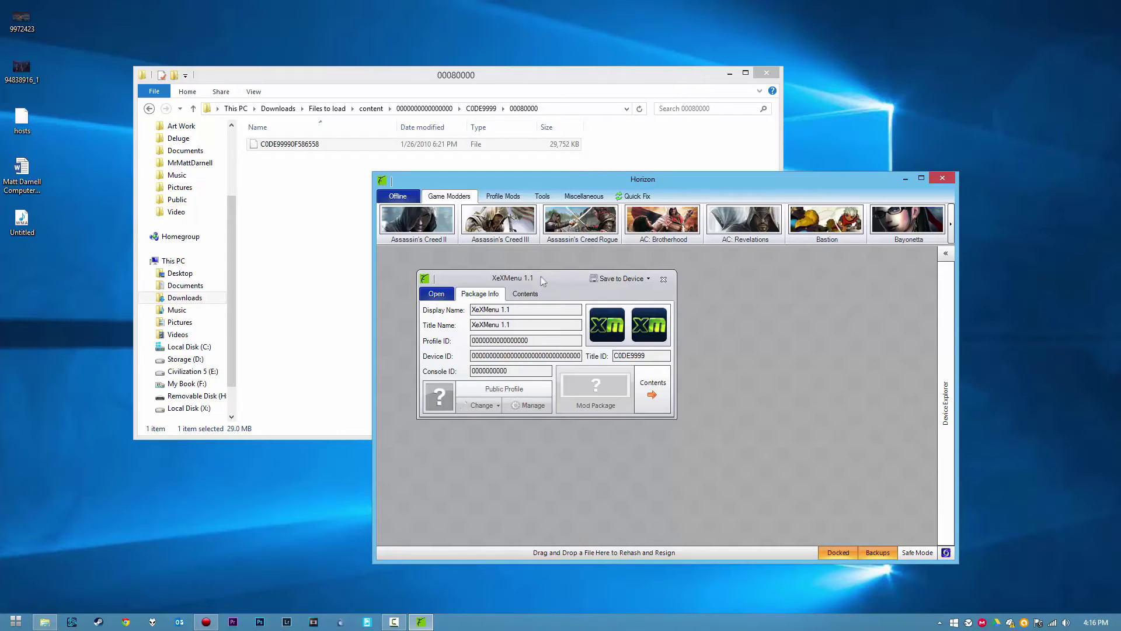
left_click_drag(545, 278, 569, 287)
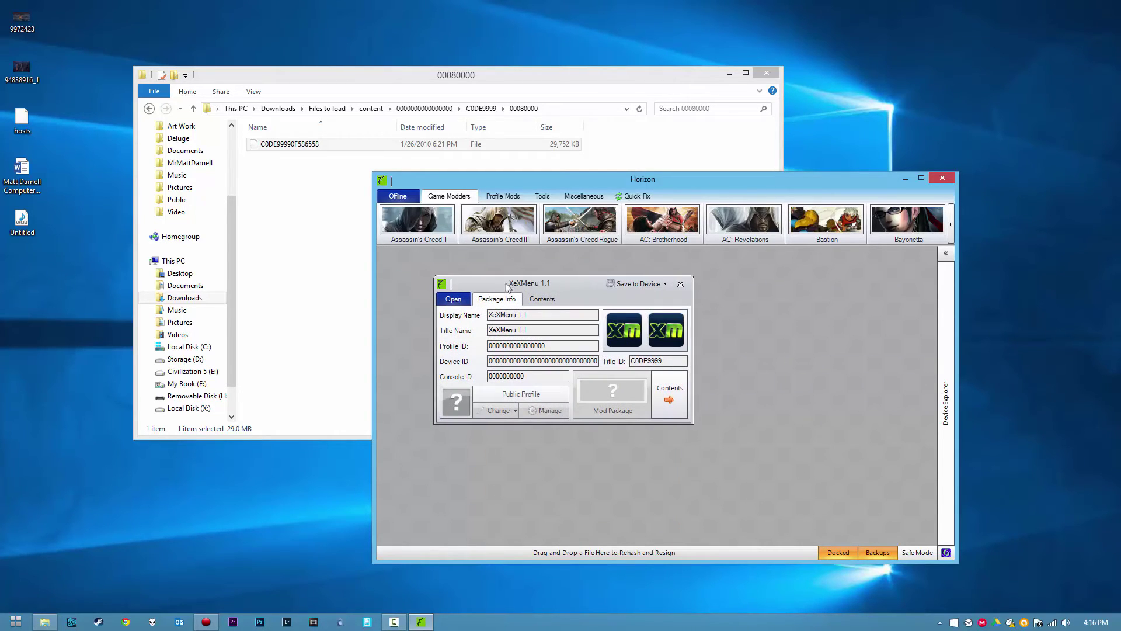
left_click(643, 285)
- Save XeXMenu 1.1 to the Flash Drive, confirm Transfer Complete, and close the package
left_click(625, 298)
mouse_move(947, 367)
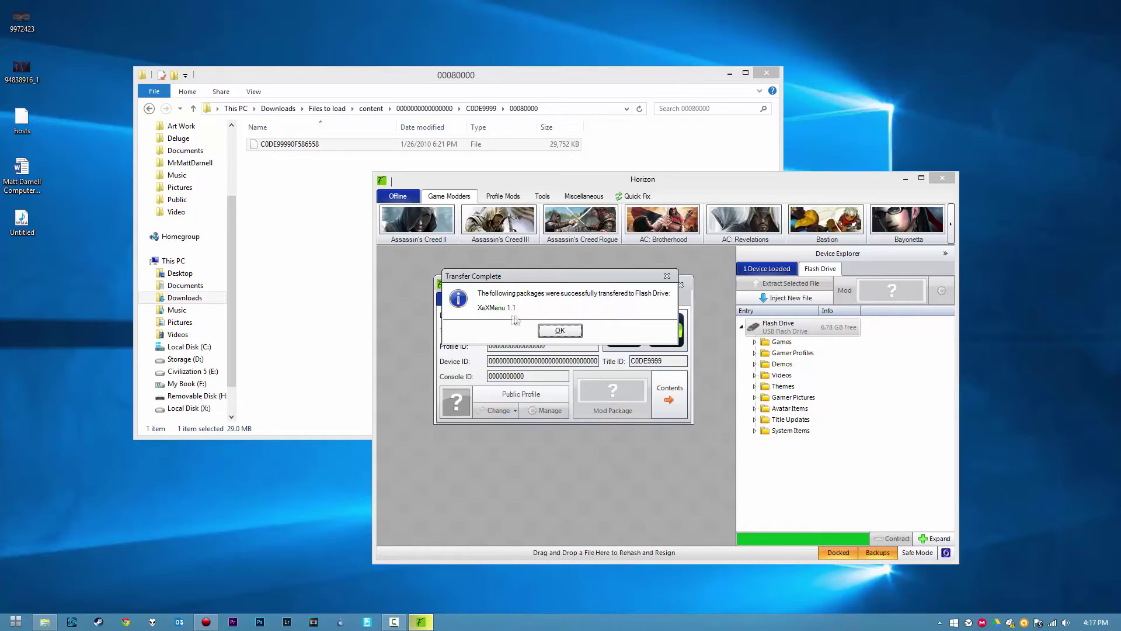
left_click(561, 333)
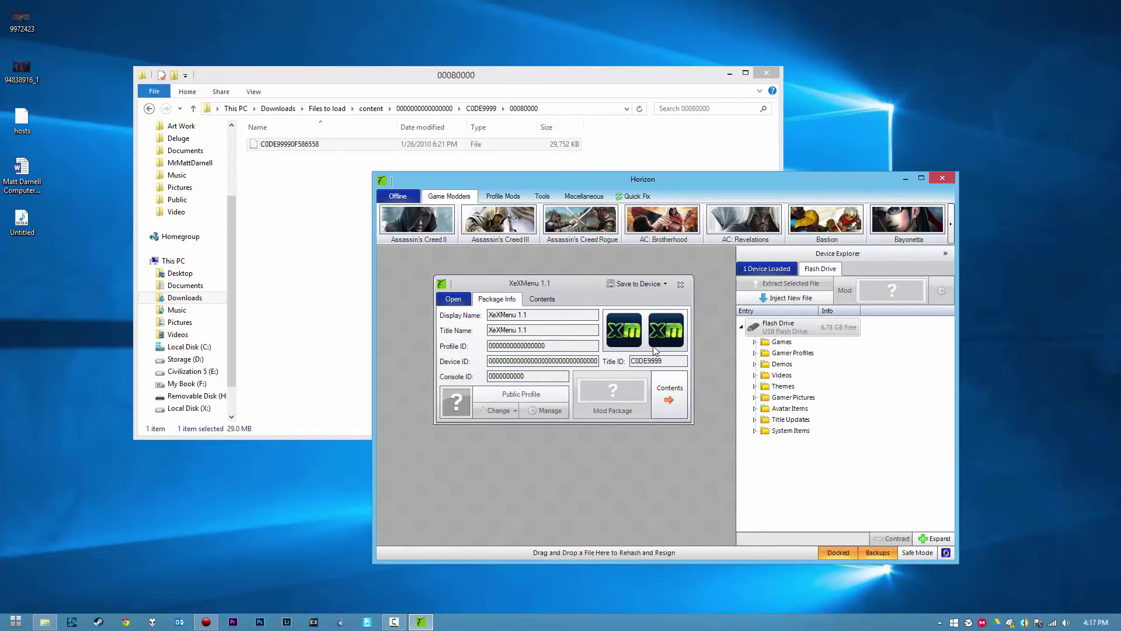
left_click(681, 285)
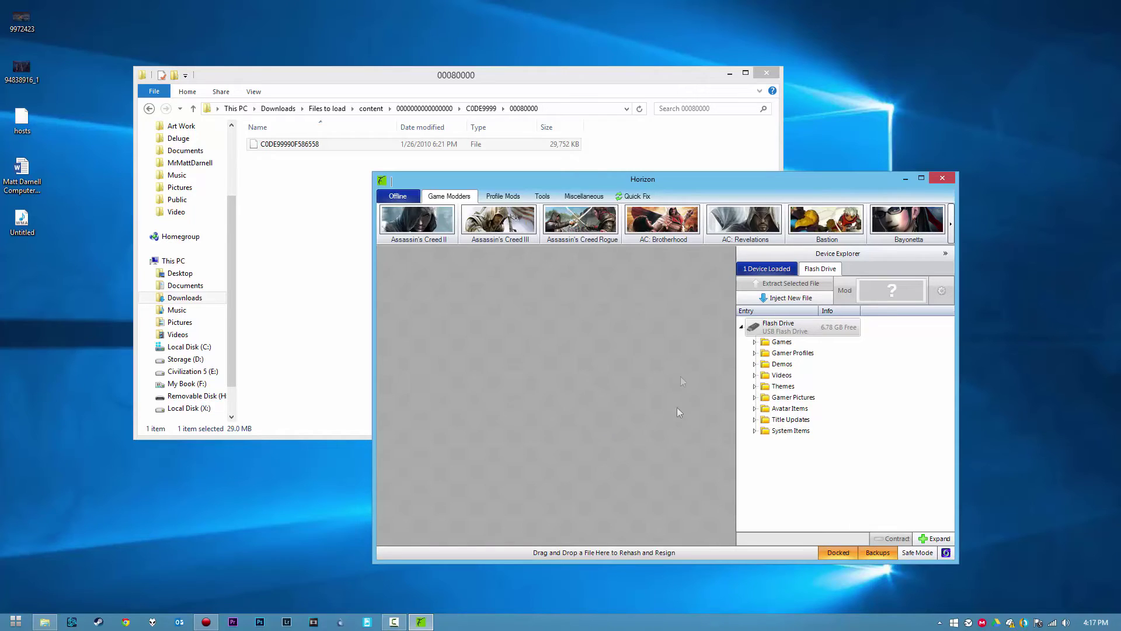
left_click(755, 364)
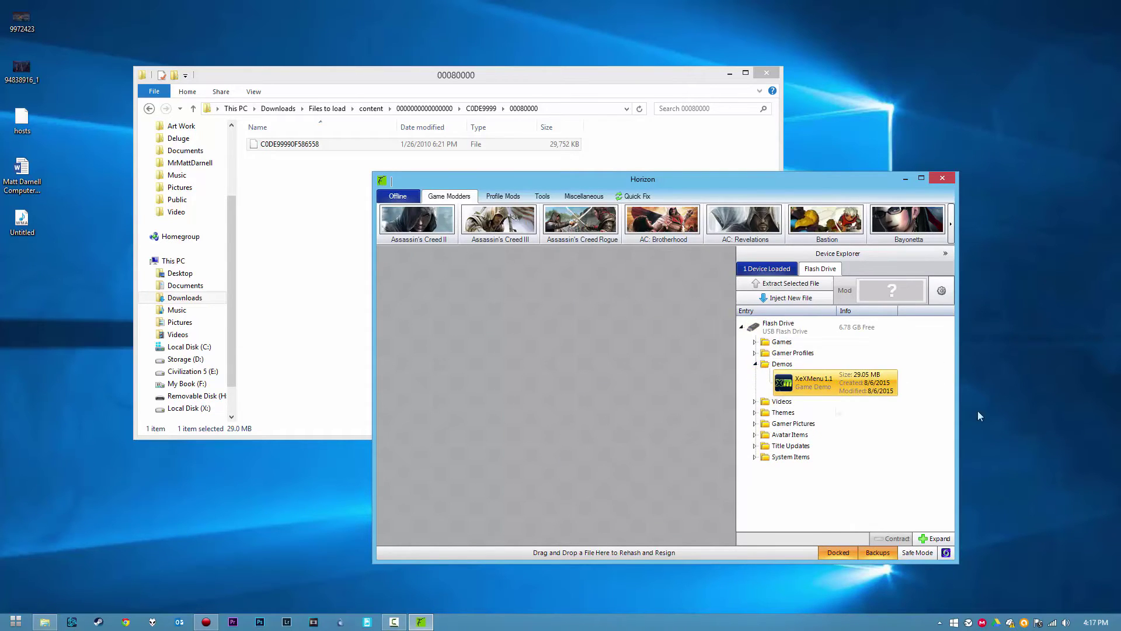
left_click_drag(728, 175, 666, 126)
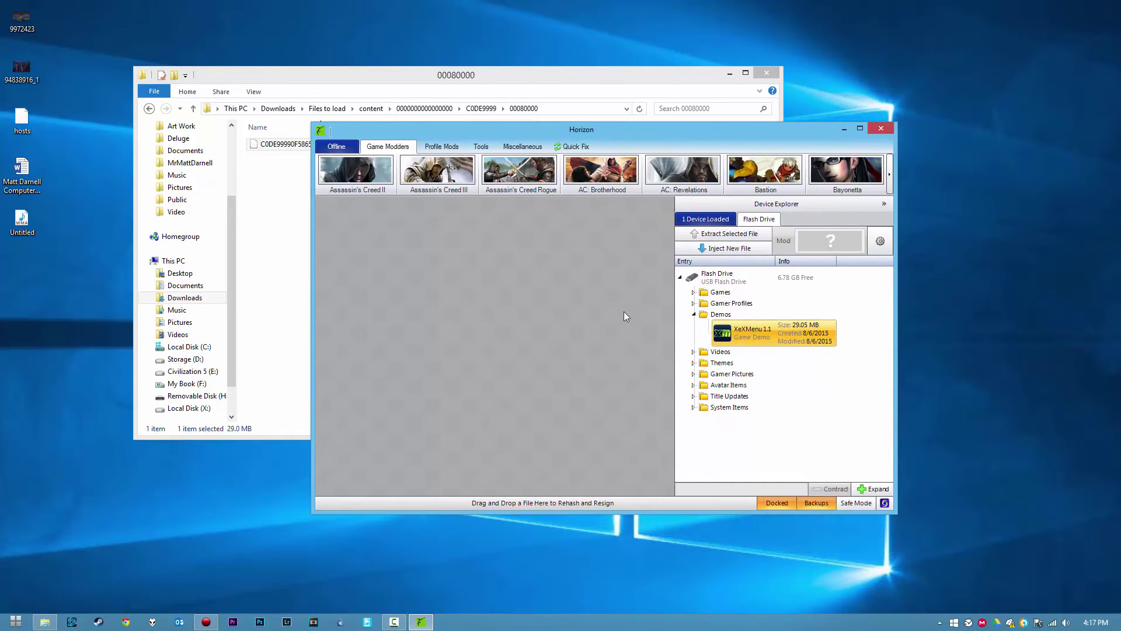
left_click(694, 314)
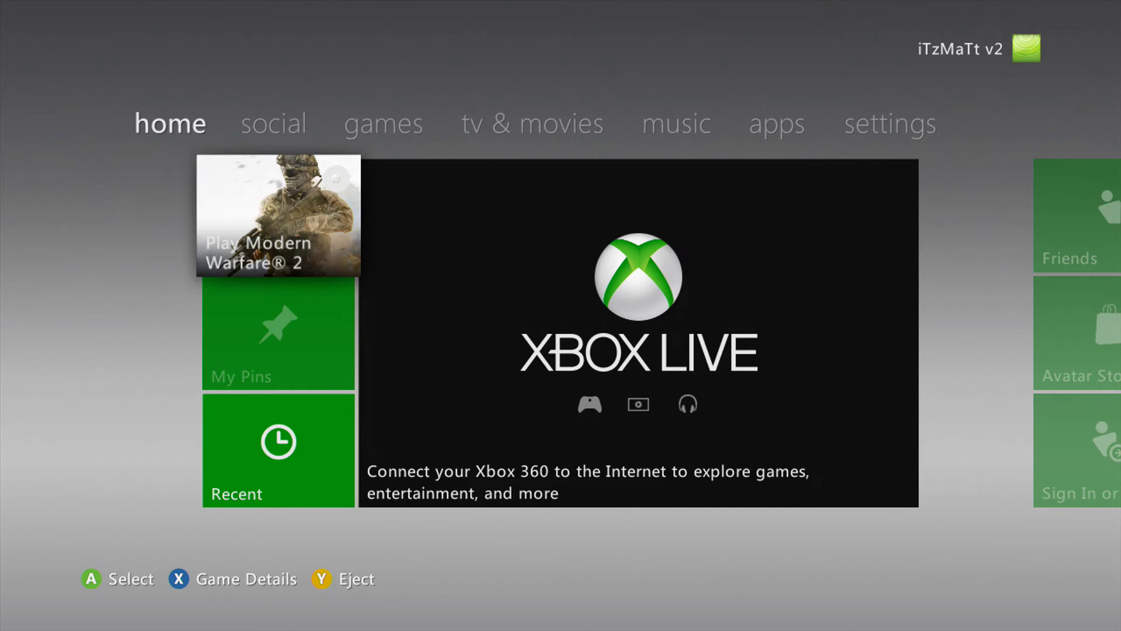
- Go to Settings > System > Storage and highlight the 6.7 GB memory unit
key("Right")
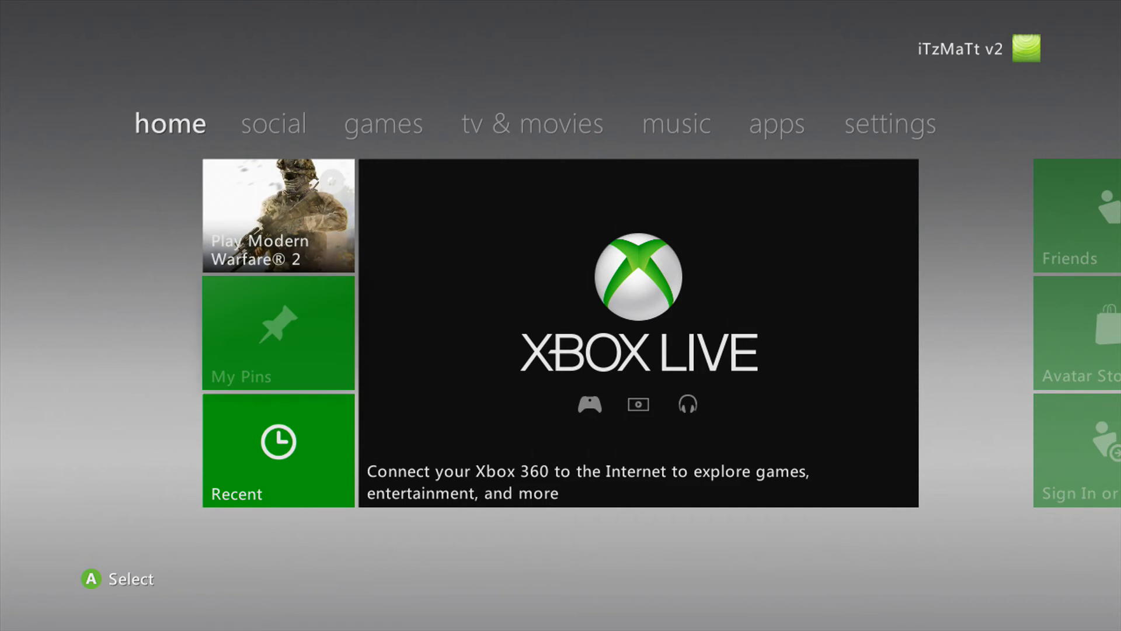
key("Left")
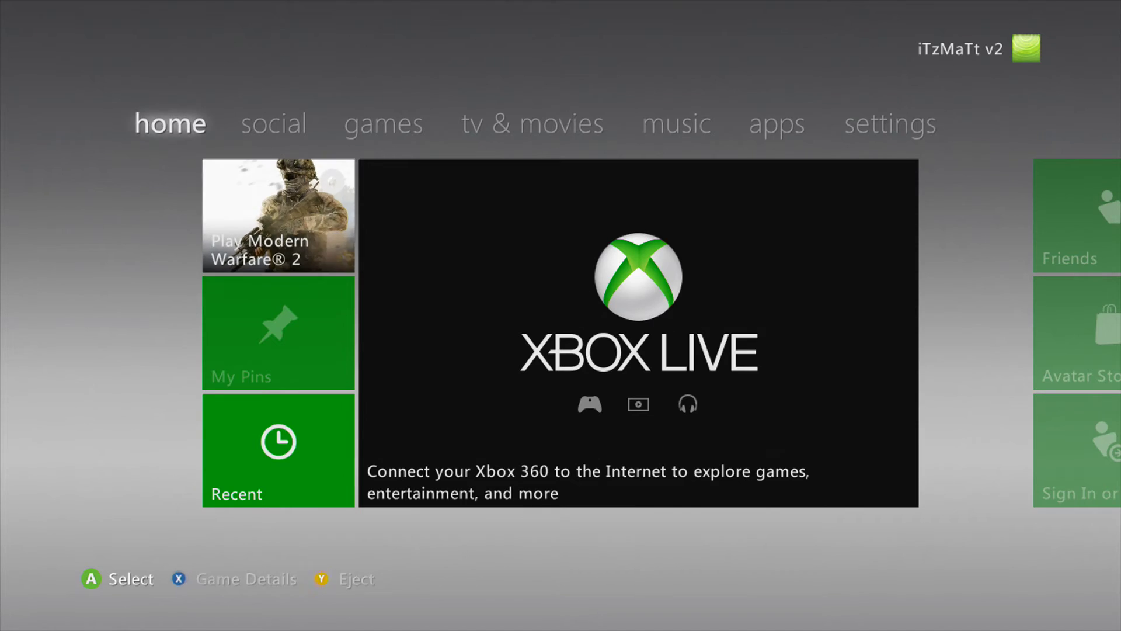
key("Page_Down")
key("Page_Down")
key("Page_Down")
key("Page_Down")
key("Page_Down")
key("Page_Down")
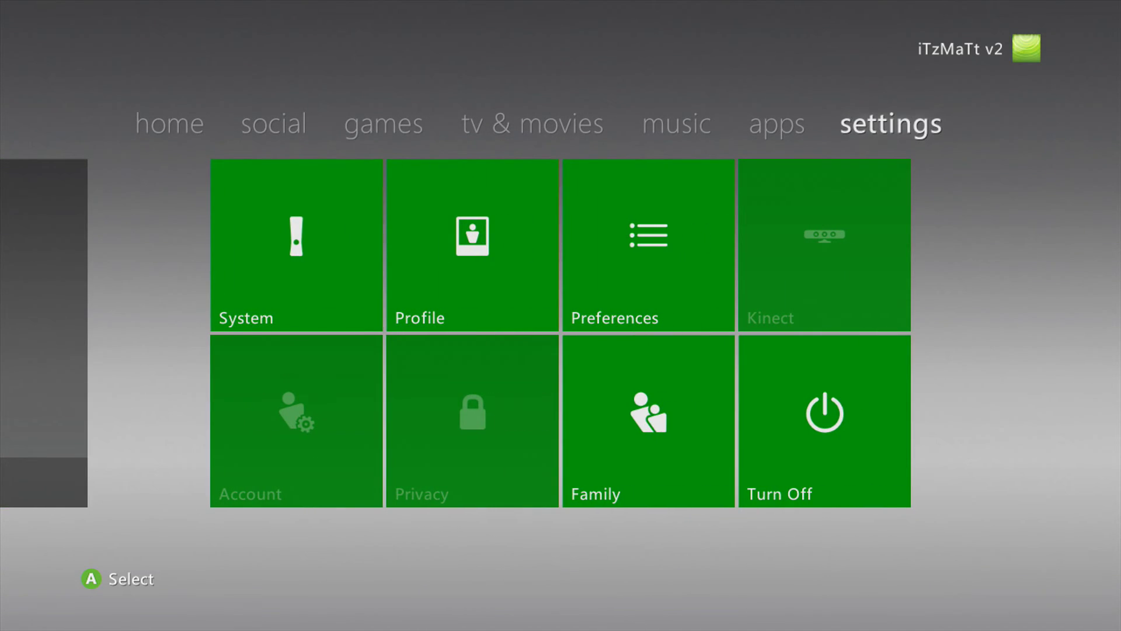
key("Return")
key("Down")
key("Down")
key("Return")
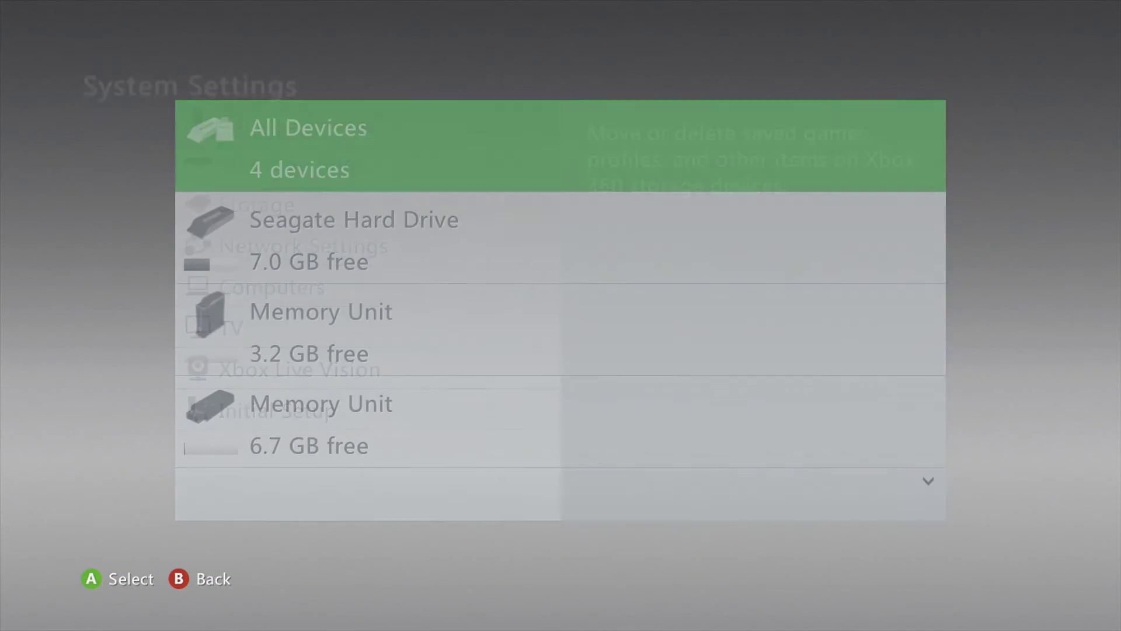
key("Down")
key("Down")
key("Down")
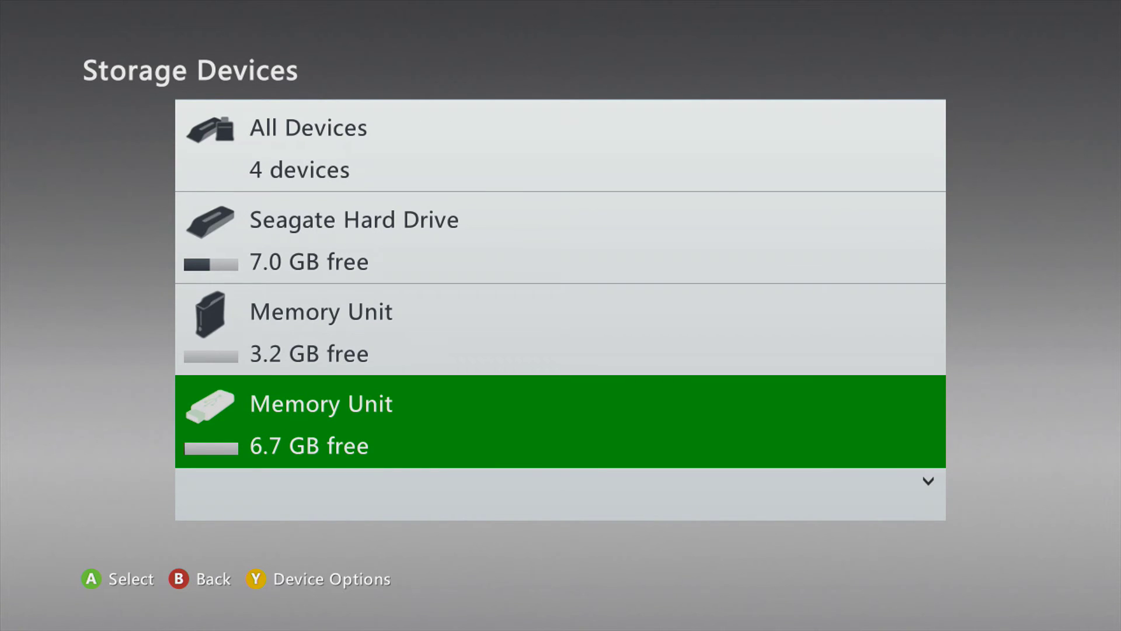
key("Down")
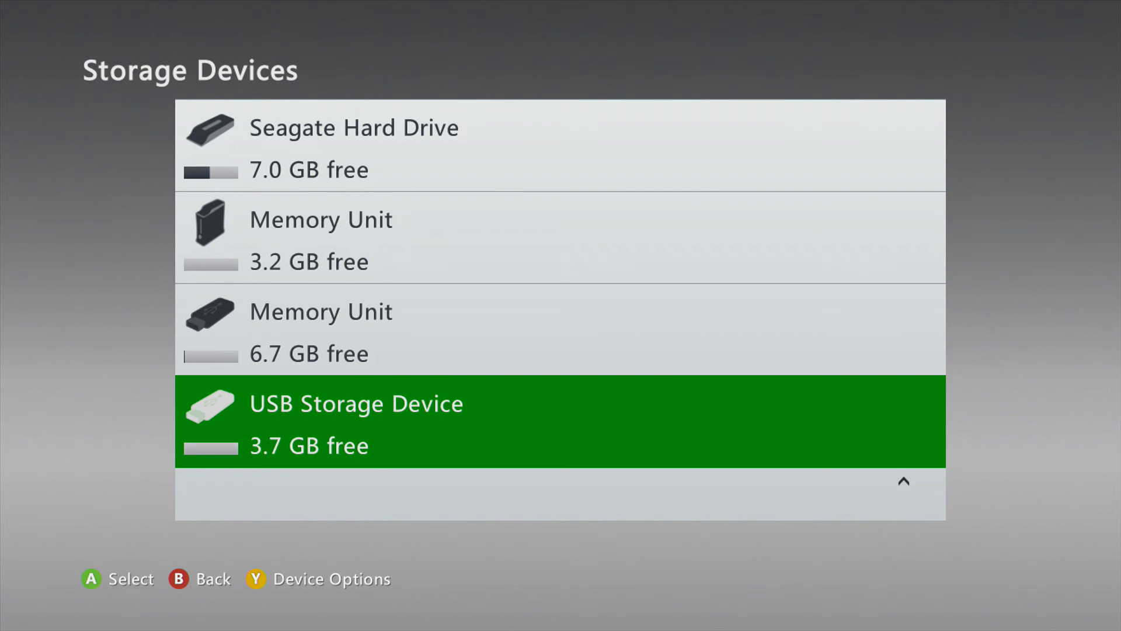
key("Up")
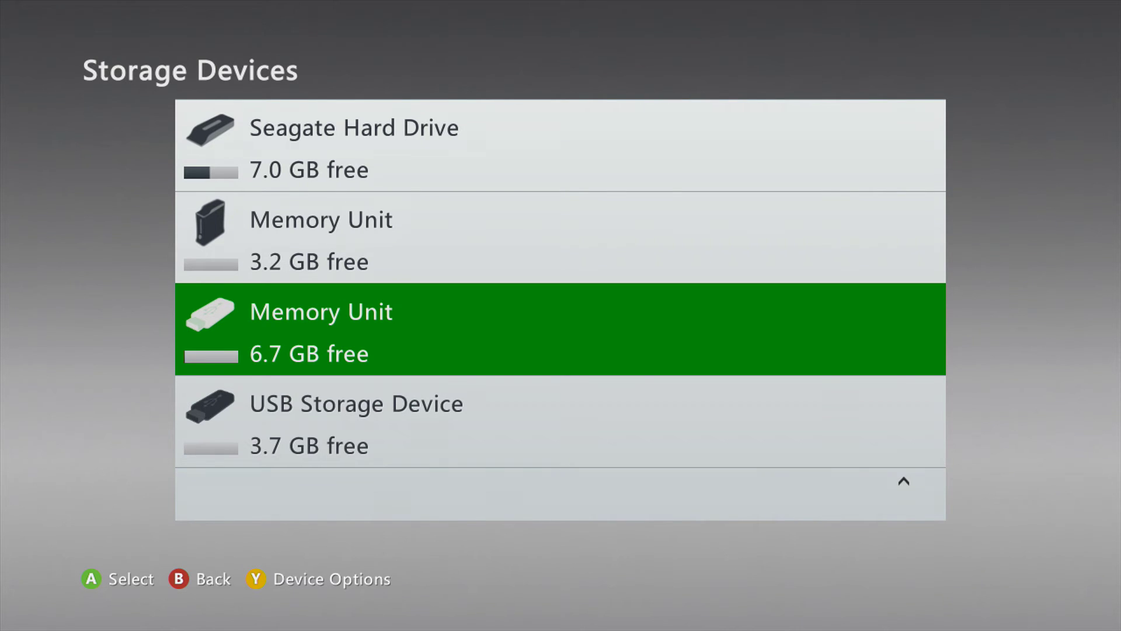
- Open the 6.7 GB memory unit's Demos folder and choose Move for XeXMenu 1.1
key("Return")
key("Down")
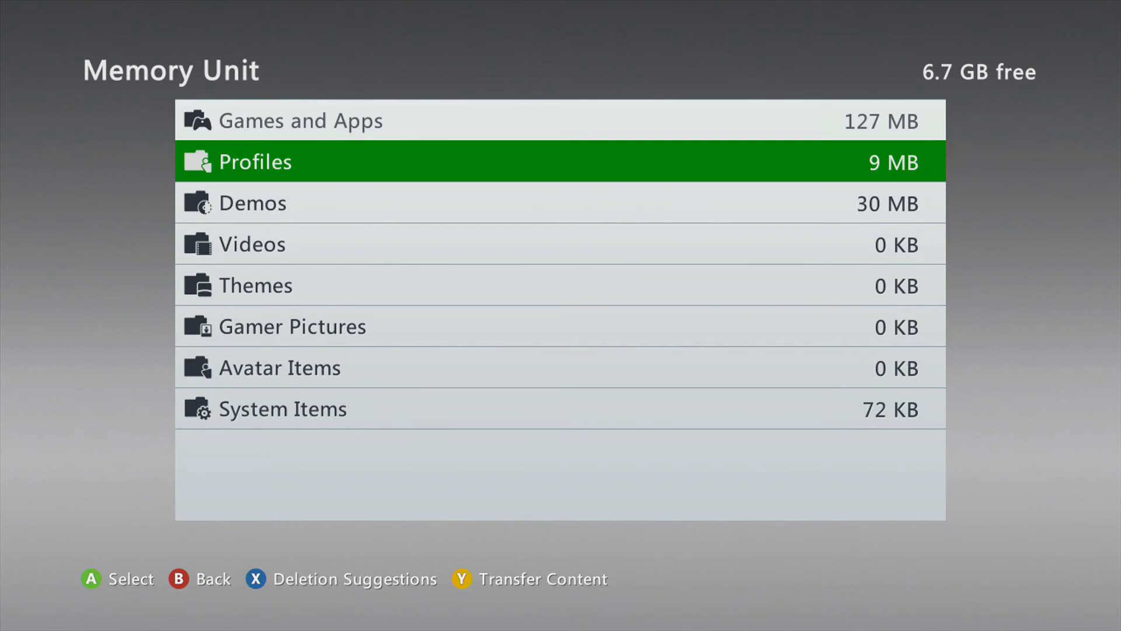
key("Down")
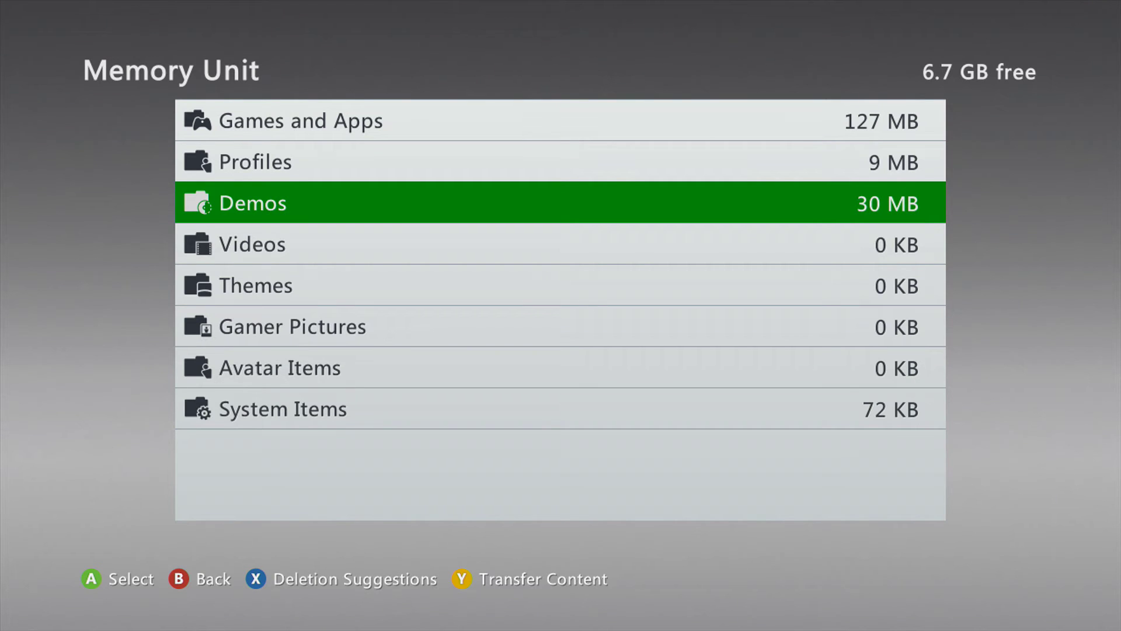
key("Up")
key("Up")
key("Down")
key("Down")
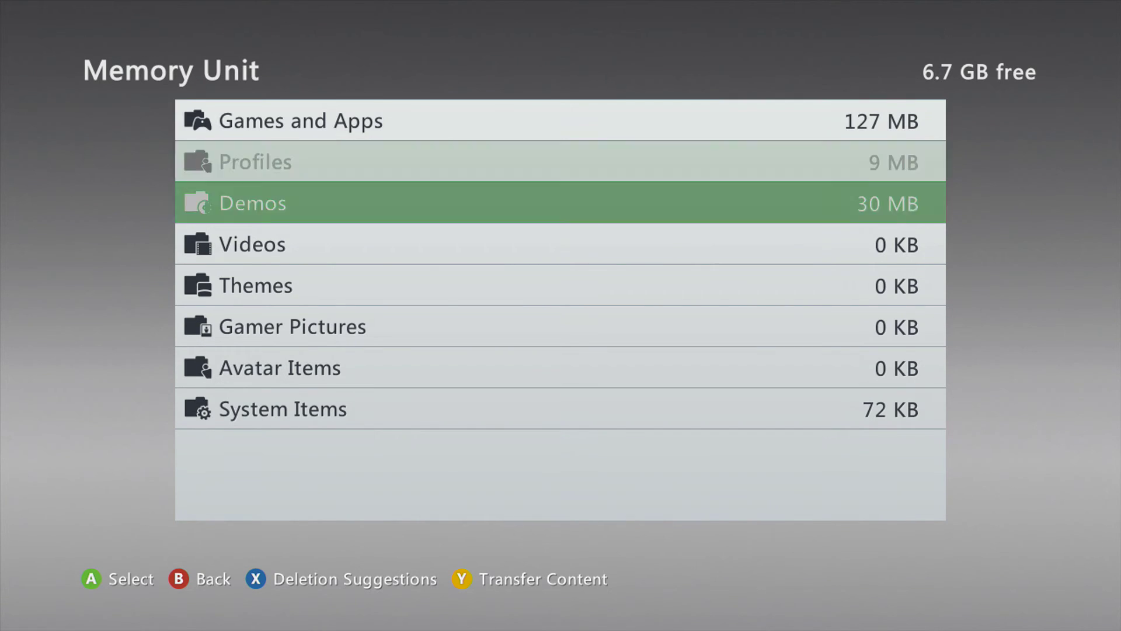
key("Up")
key("Up")
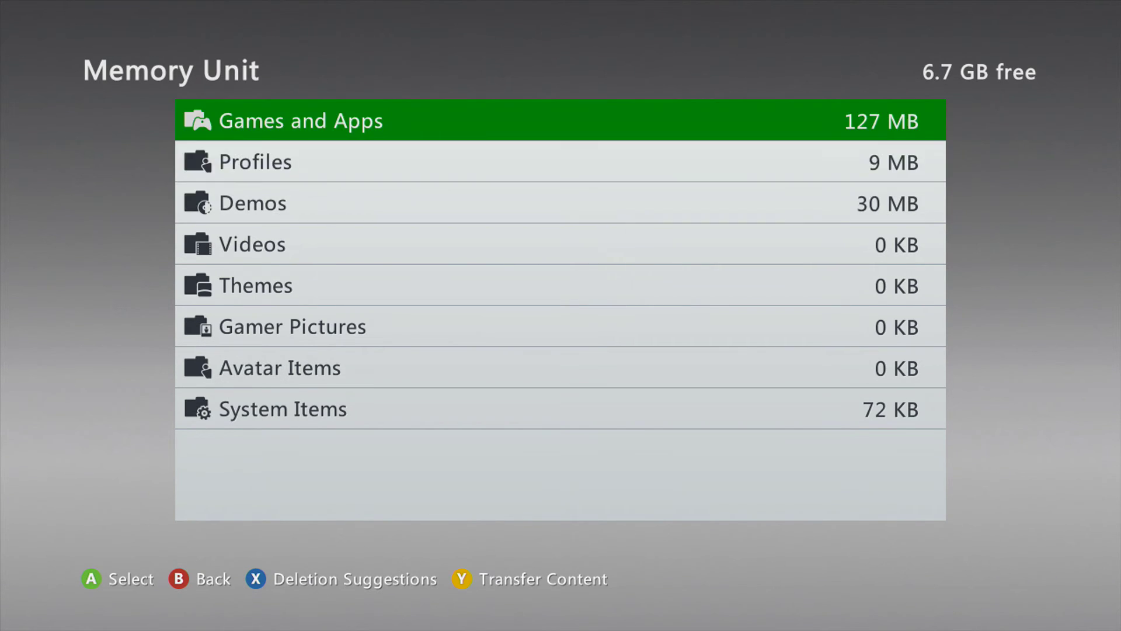
key("Down")
key("Up")
key("Down")
key("Down")
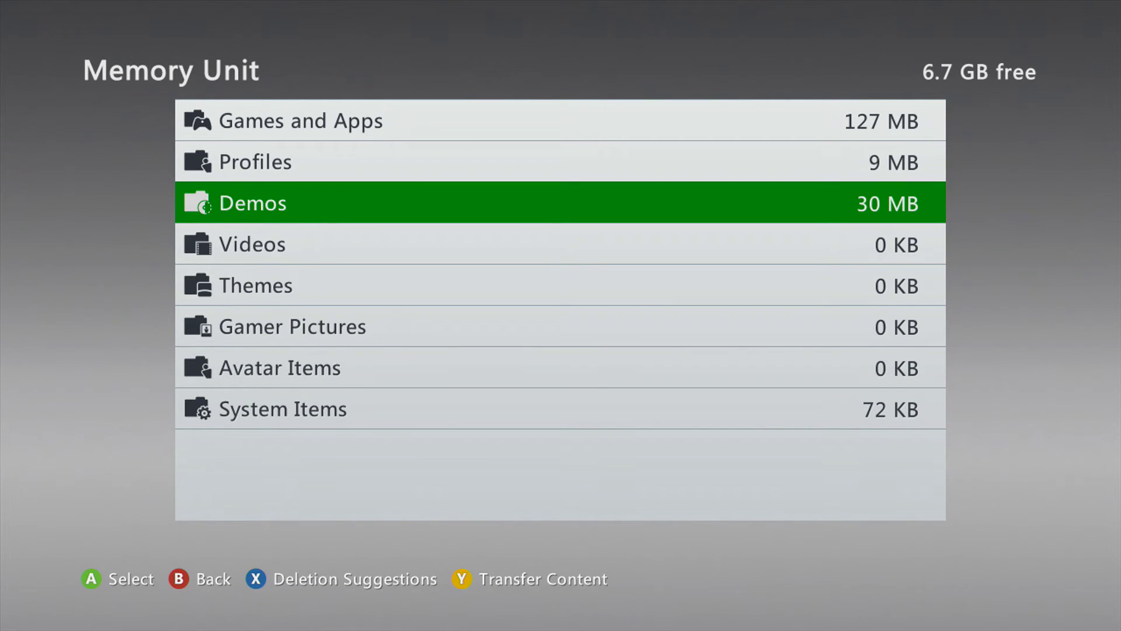
key("Return")
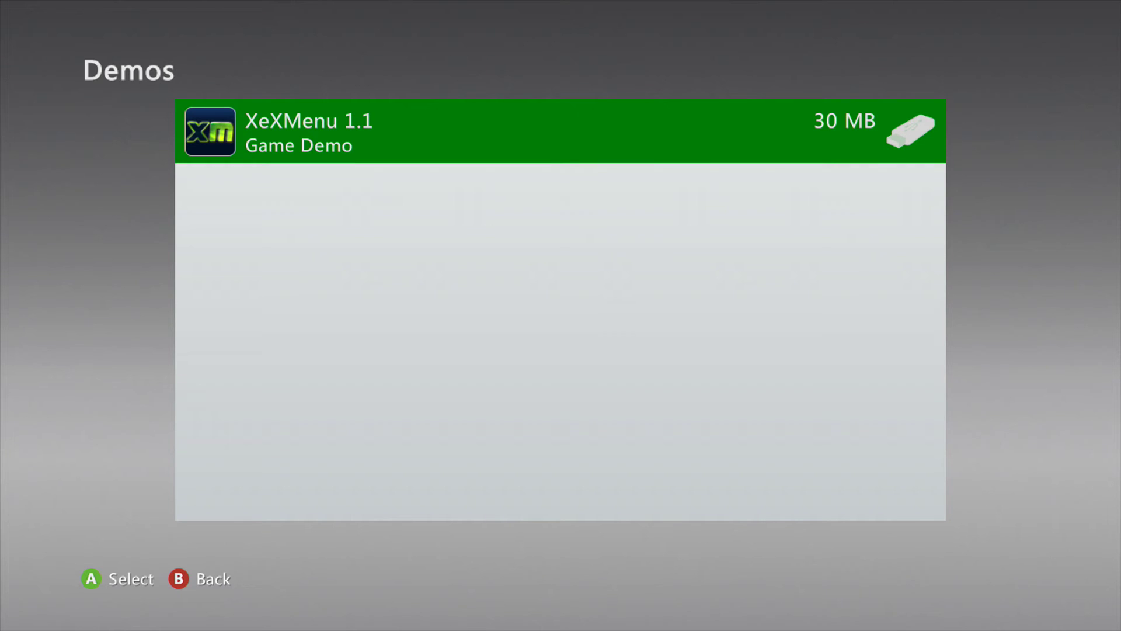
key("Return")
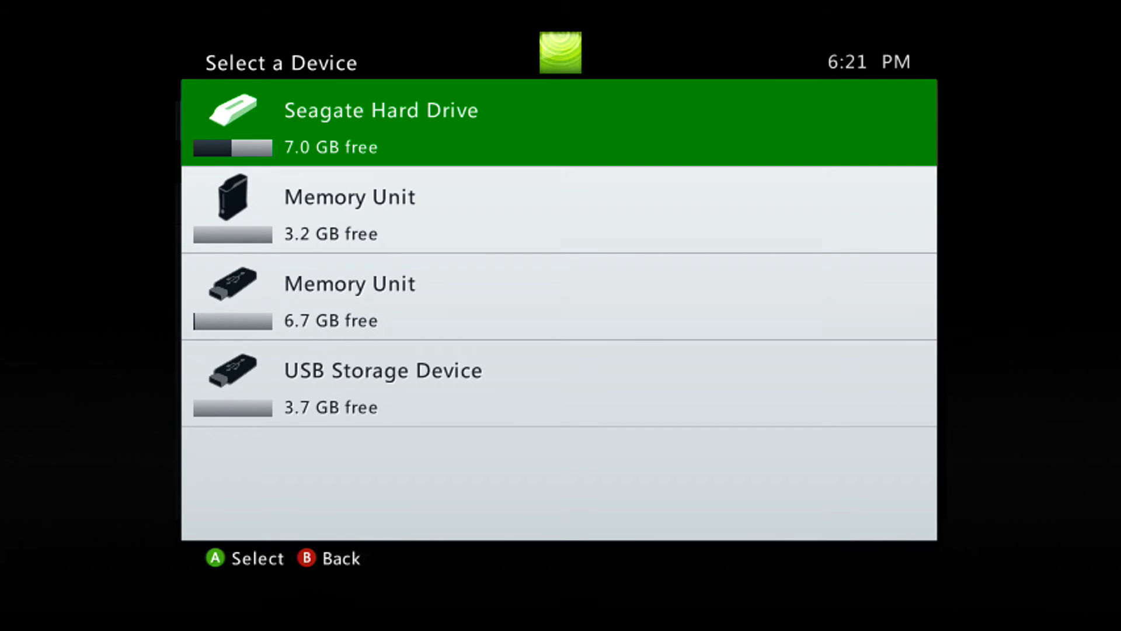
- Browse the destination devices, settling on the Seagate Hard Drive
key("Down")
key("Down")
key("Down")
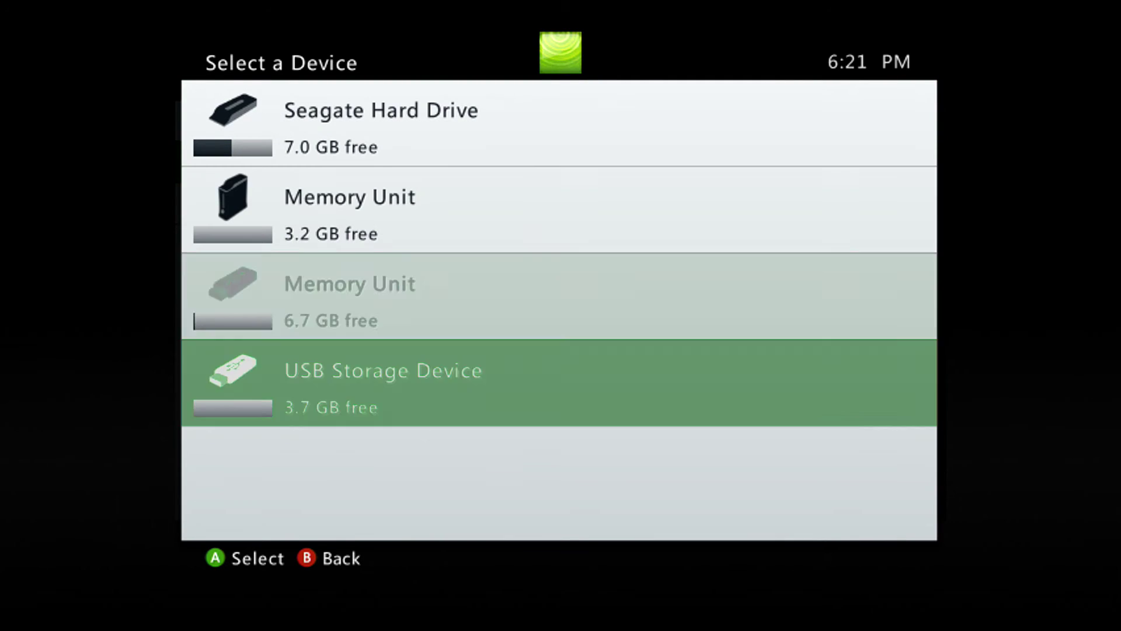
key("Up")
key("Up")
key("Up")
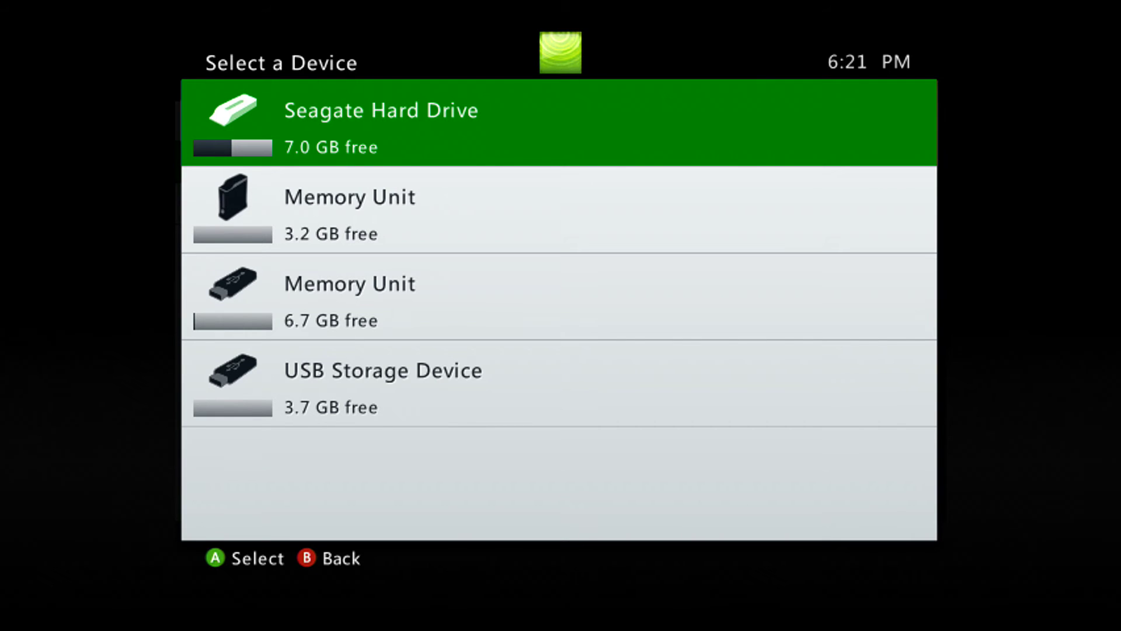
key("Down")
key("Up")
key("Down")
key("Down")
key("Up")
key("Up")
key("Down")
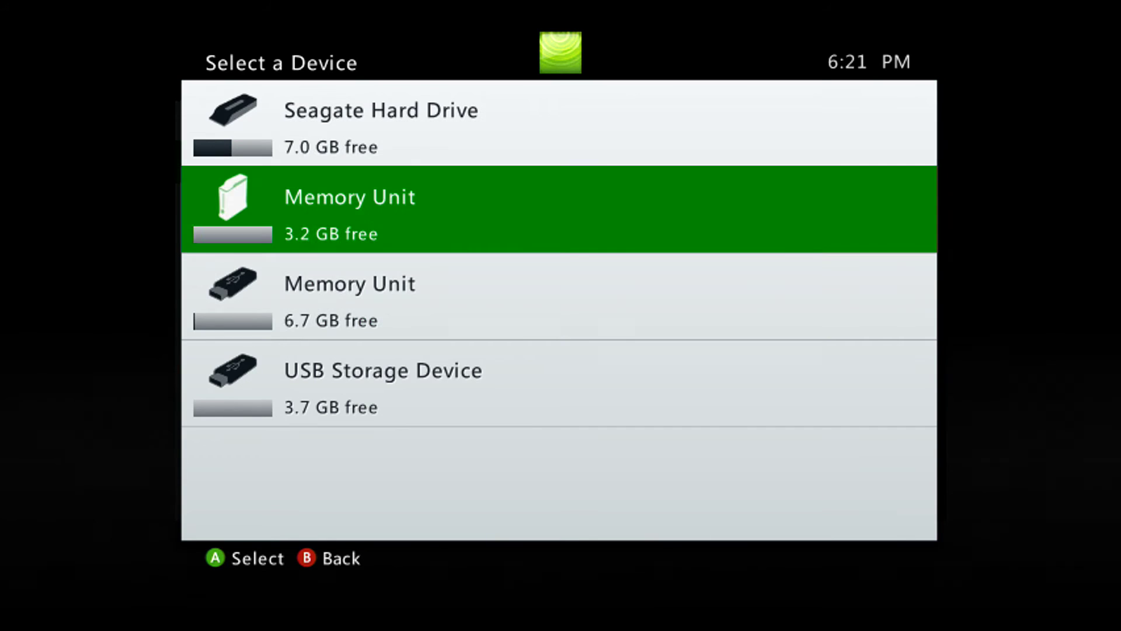
key("Down")
key("Up")
key("Up")
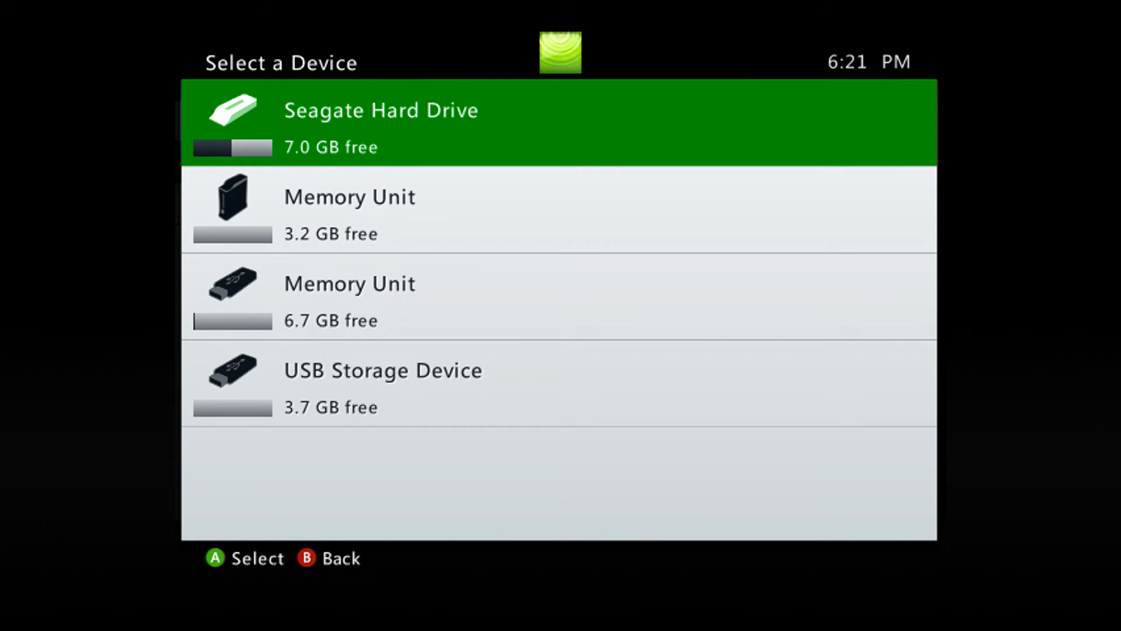
- Back out of the device choice, options and Demos without moving XeXMenu 1.1
key("Escape")
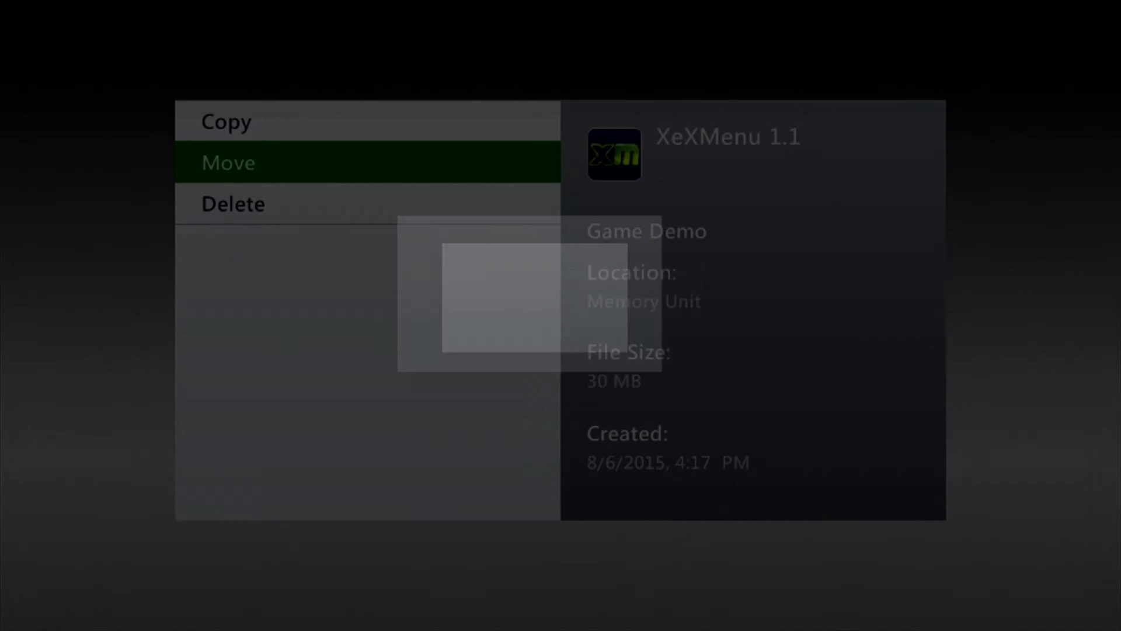
key("Escape")
key("Escape")
key("Escape")
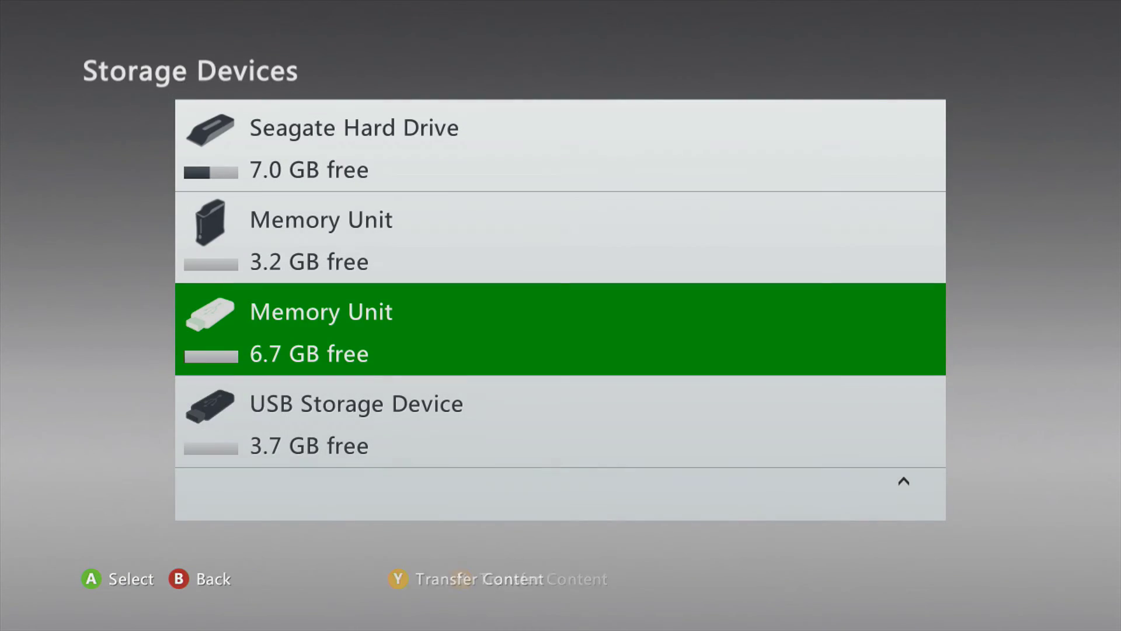
key("Escape")
key("Escape")
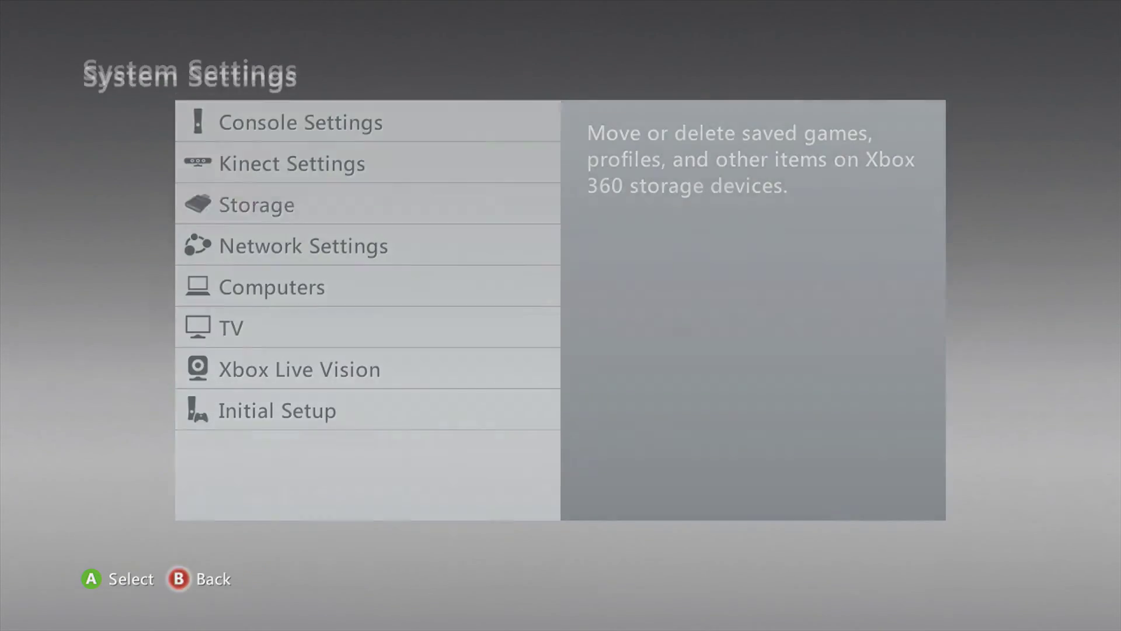
- Exit System Settings, open My Games in the games section and move to XeXMenu 1.2
key("Left")
key("Left")
key("Left")
key("Left")
key("Left")
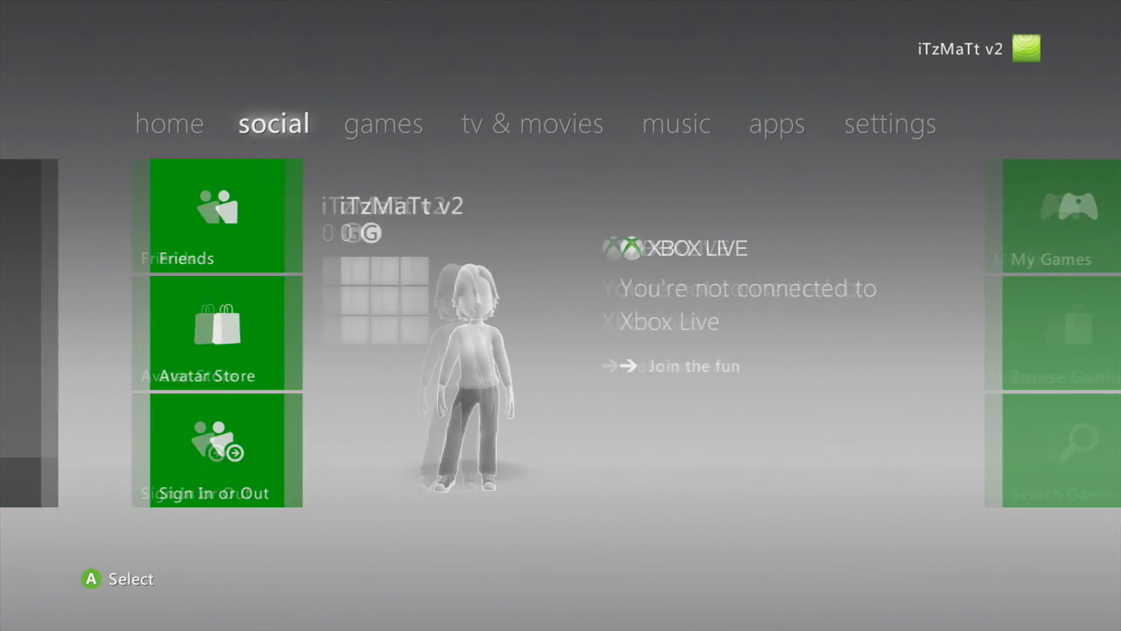
key("Left")
key("Right")
key("Left")
key("Down")
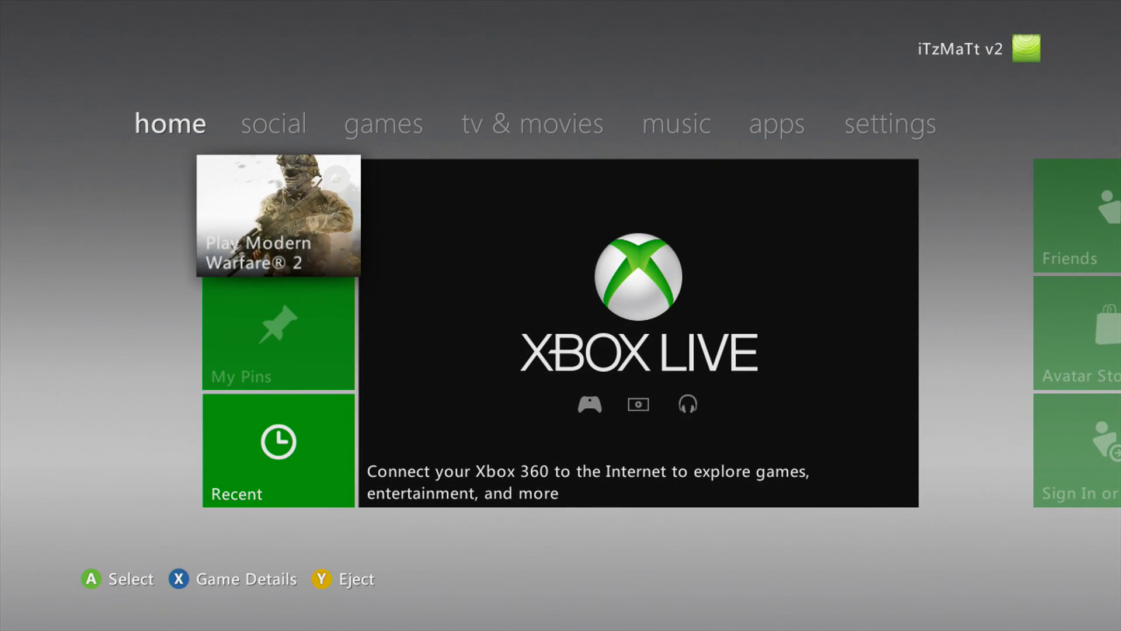
key("Right")
key("Right")
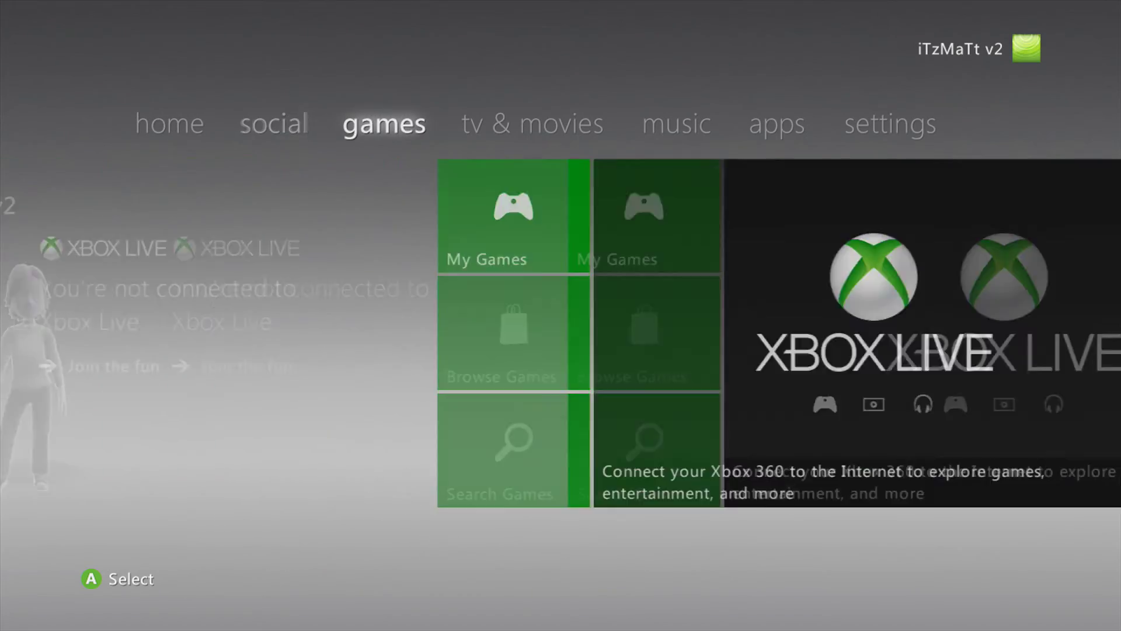
key("Return")
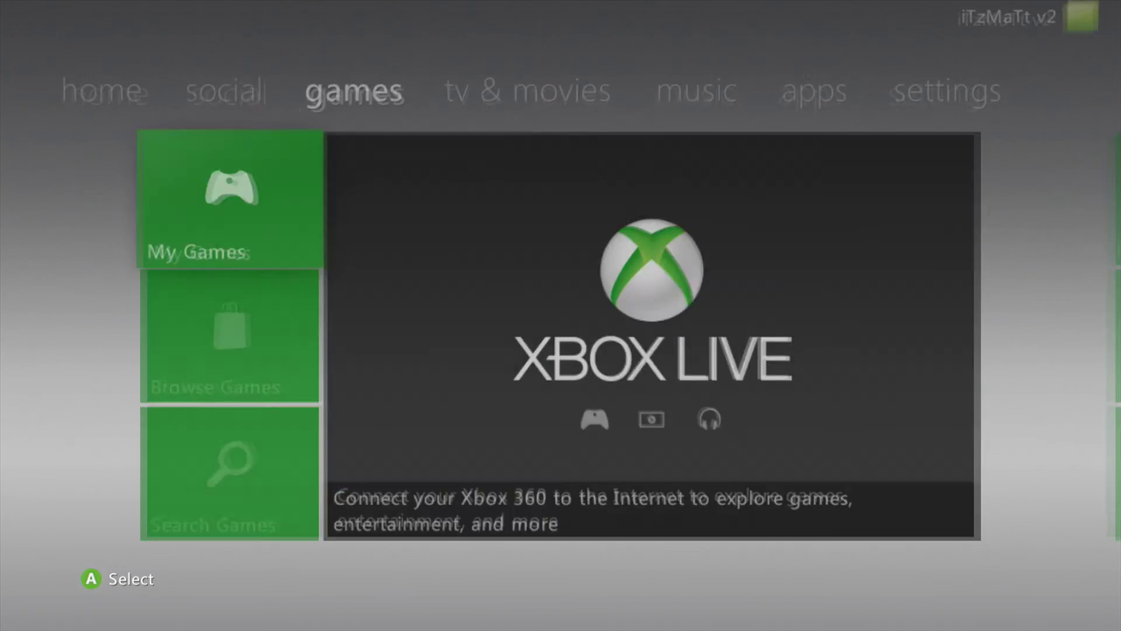
key("Right")
key("Right")
key("Right")
key("Right")
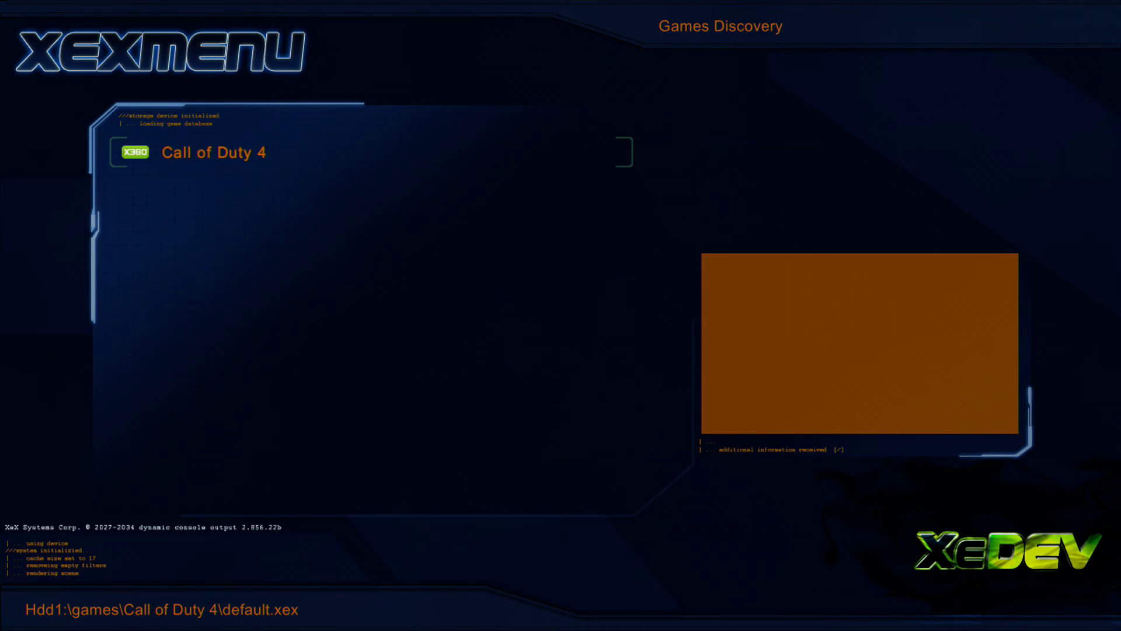
- Look through XeXMenu's Configuration rows up to Skin, then switch to the Usb0 file list
key("Right")
key("Right")
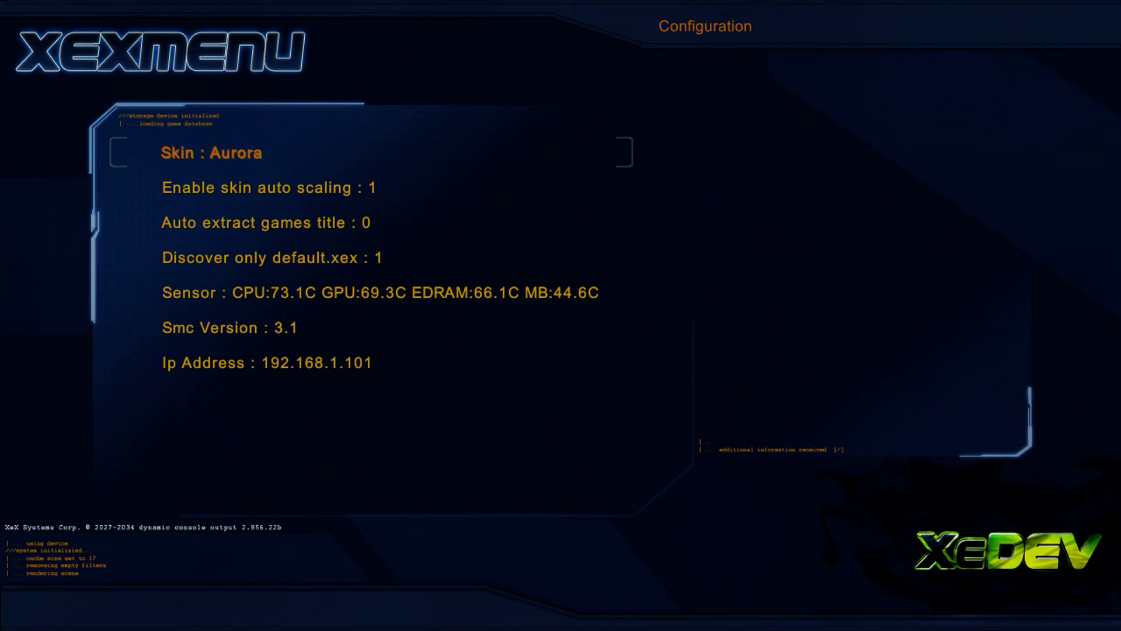
key("Down")
key("Down")
key("Down")
key("Down")
key("Down")
key("Down")
key("Up")
key("Up")
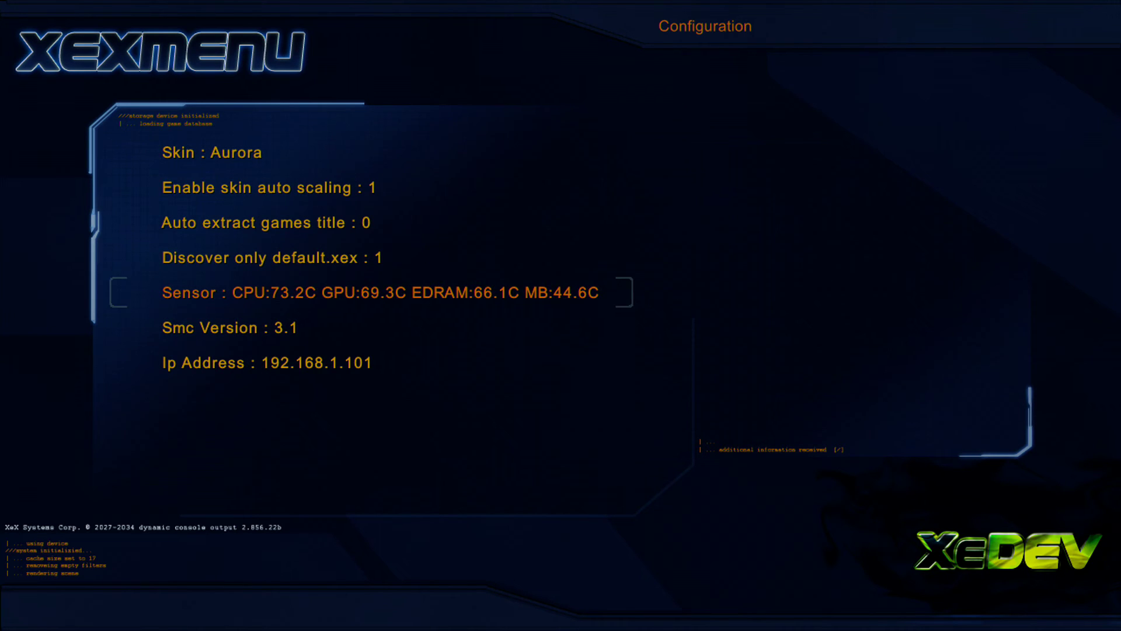
key("Up")
key("Up")
key("Up")
key("Up")
key("Escape")
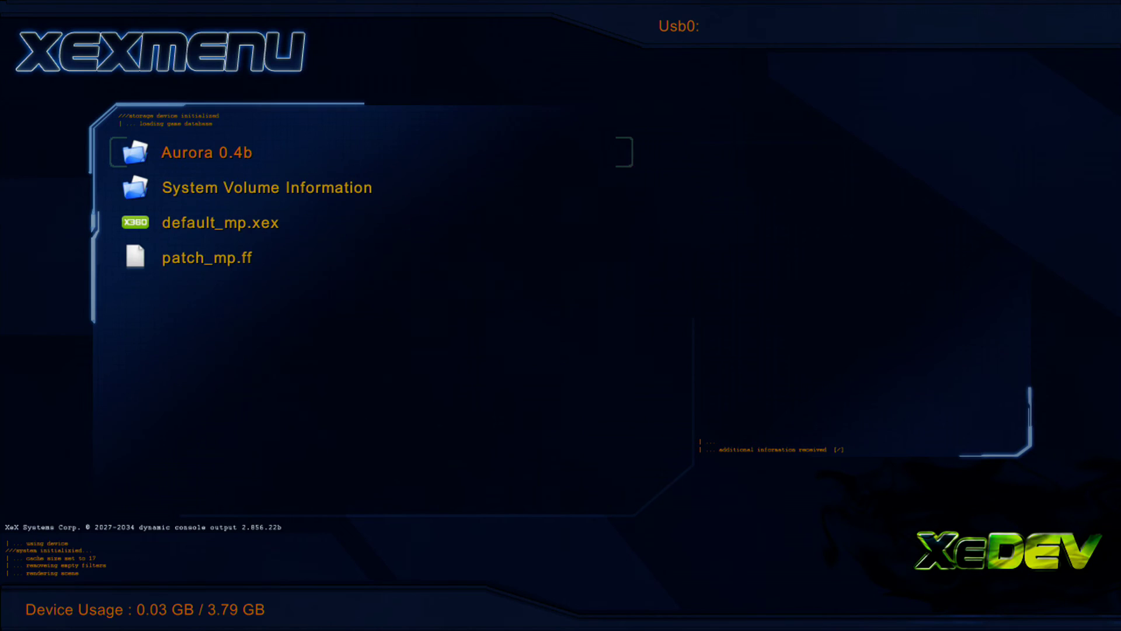
- Cycle between Games Discovery, Configuration and the Usb0 file list, with Aurora 0.4b selected
key("Right")
key("Right")
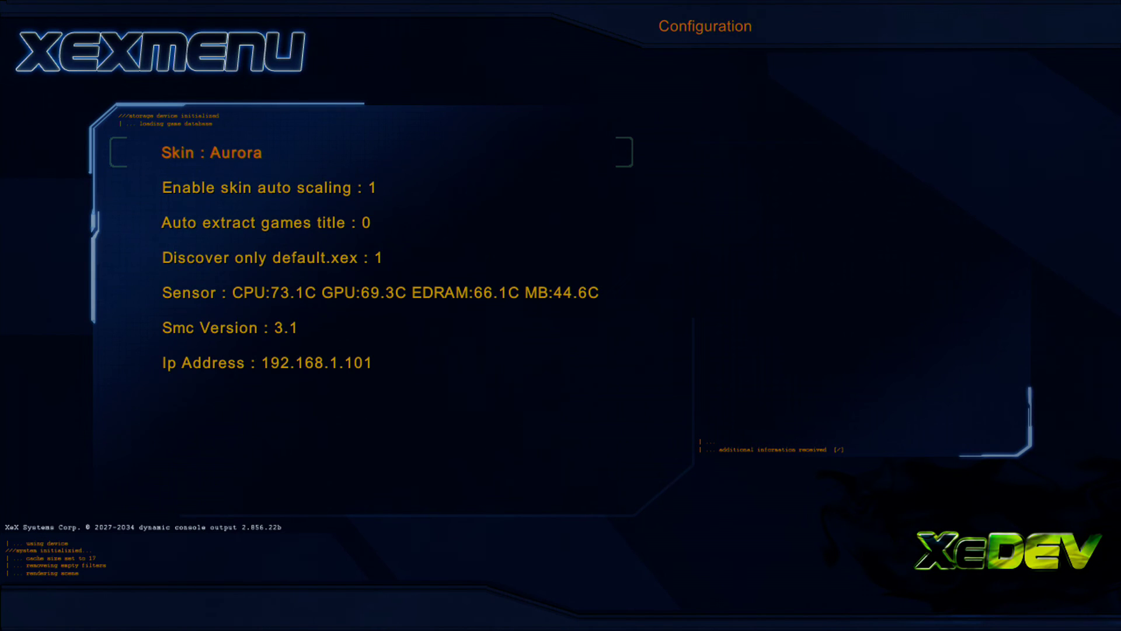
key("Left")
key("Left")
key("Right")
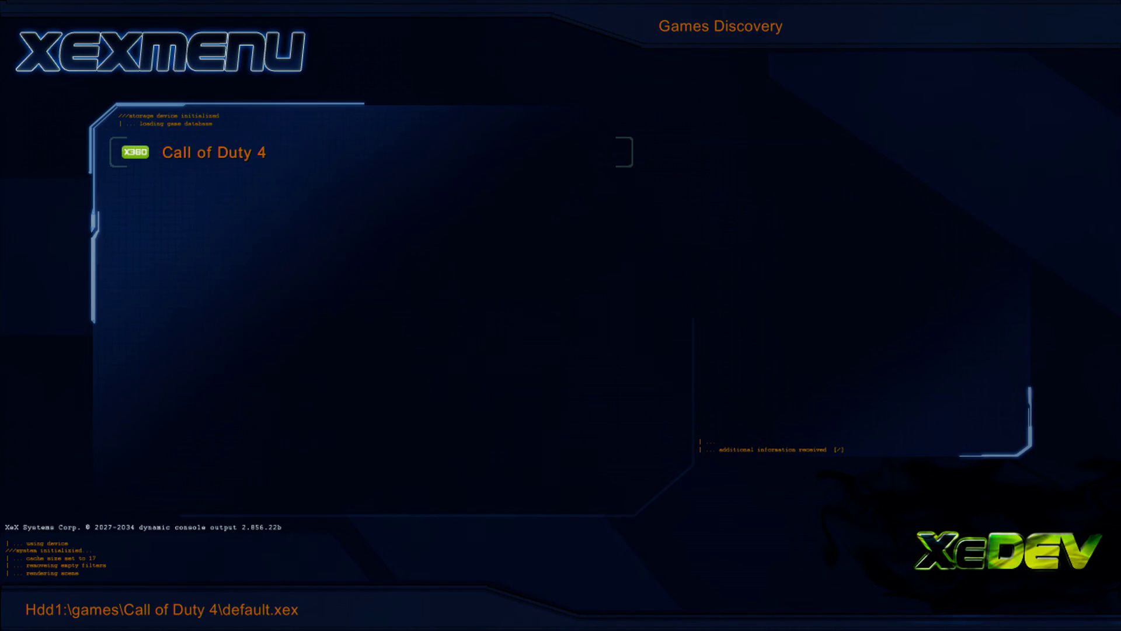
key("Left")
key("Right")
key("Left")
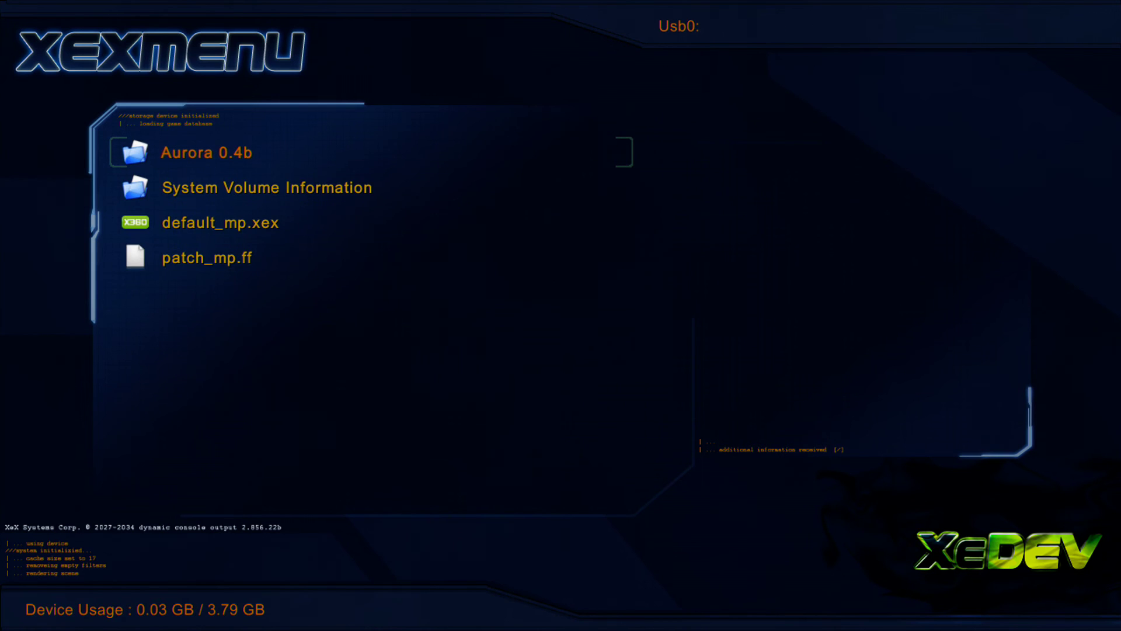
key("Down")
key("Down")
key("Up")
key("Up")
key("Right")
key("Left")
key("Right")
key("Left")
key("Right")
key("Left")
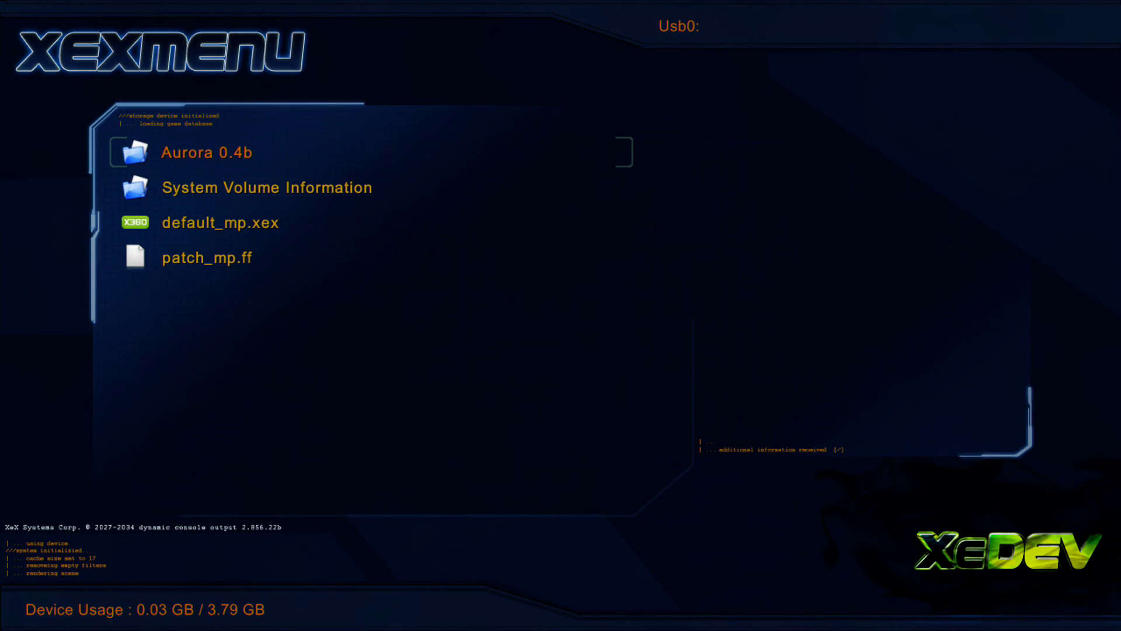